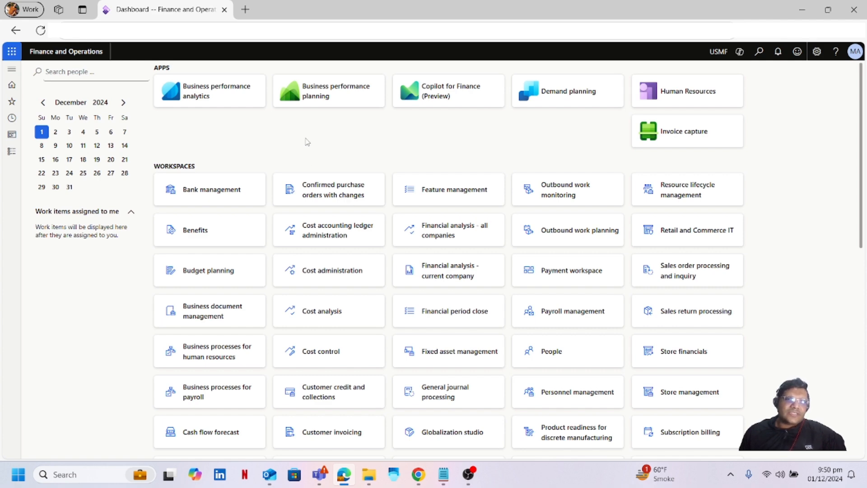
Go to Accounts payable and open the All purchase orders list.
{"action": "left_click", "coordinate": [13, 153]}
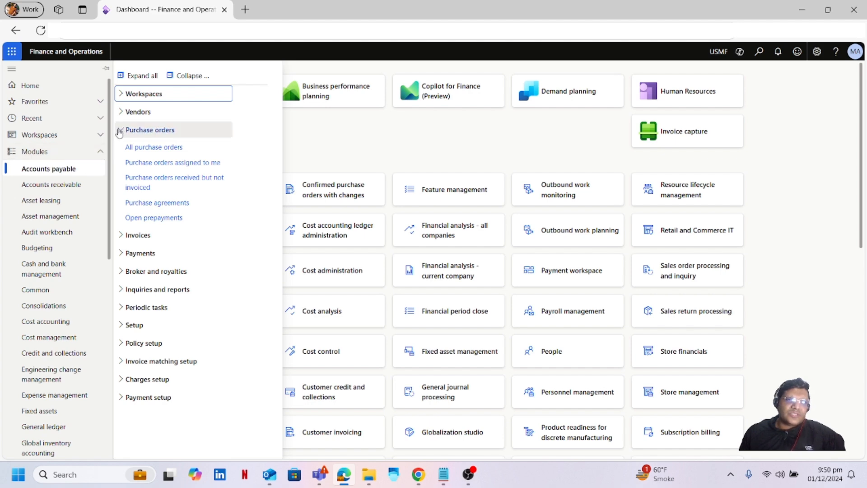
{"action": "left_click", "coordinate": [158, 151]}
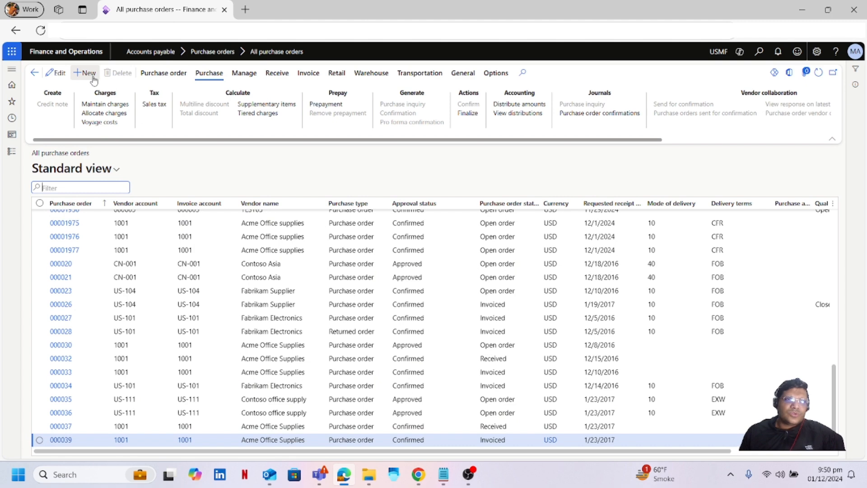
Create a new purchase order for vendor 1001 Acme Office supplies, replacing the warehouse with 11.
{"action": "left_click", "coordinate": [87, 73]}
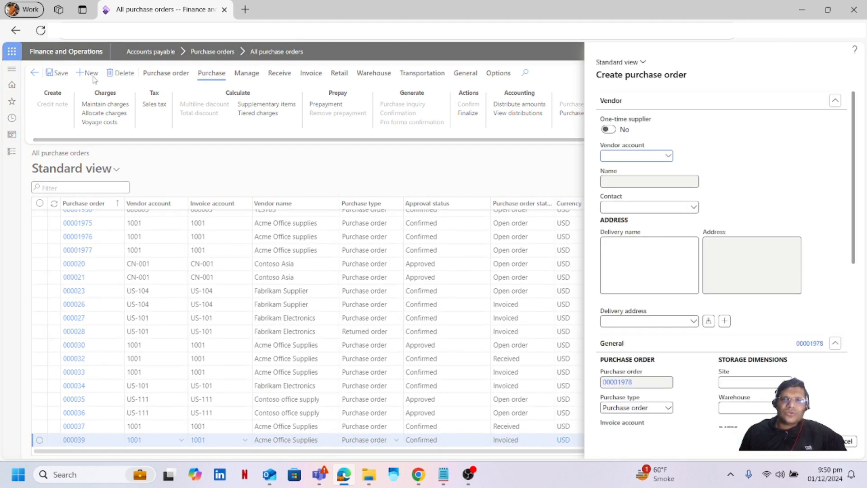
{"action": "left_click", "coordinate": [669, 157]}
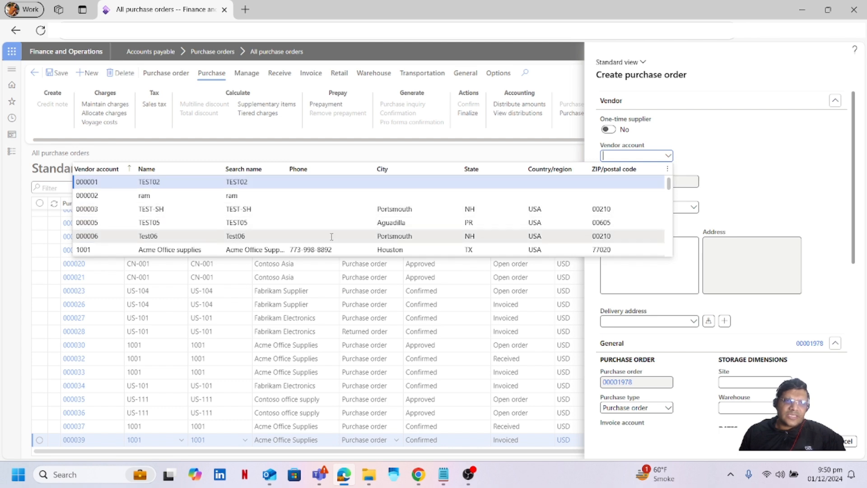
{"action": "left_click", "coordinate": [199, 250]}
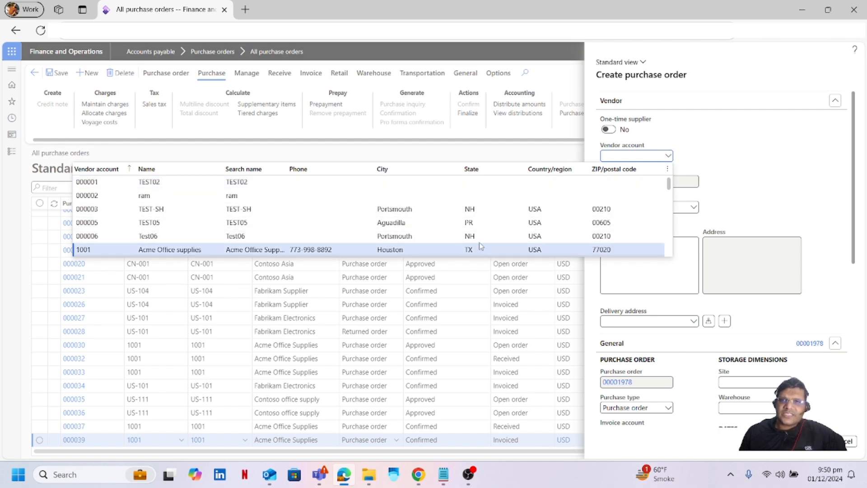
{"action": "scroll", "coordinate": [820, 188], "scroll_direction": "down", "scroll_amount": 2}
{"action": "left_click", "coordinate": [743, 268]}
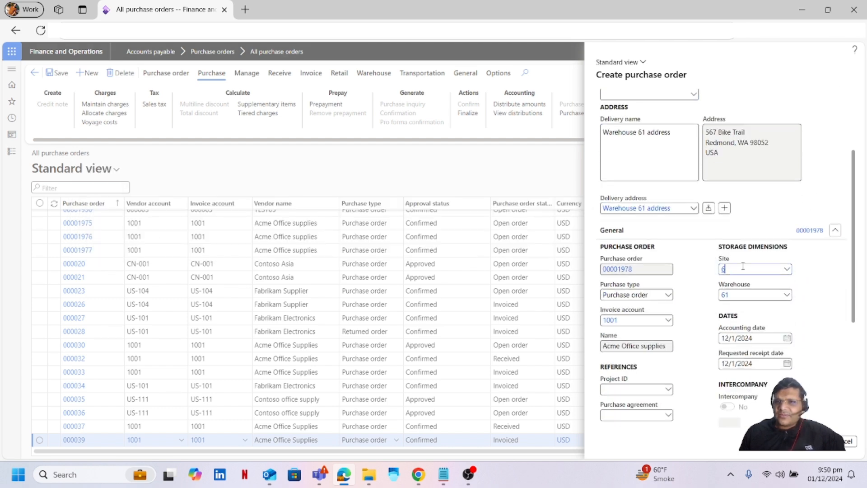
{"action": "key", "text": "BackSpace"}
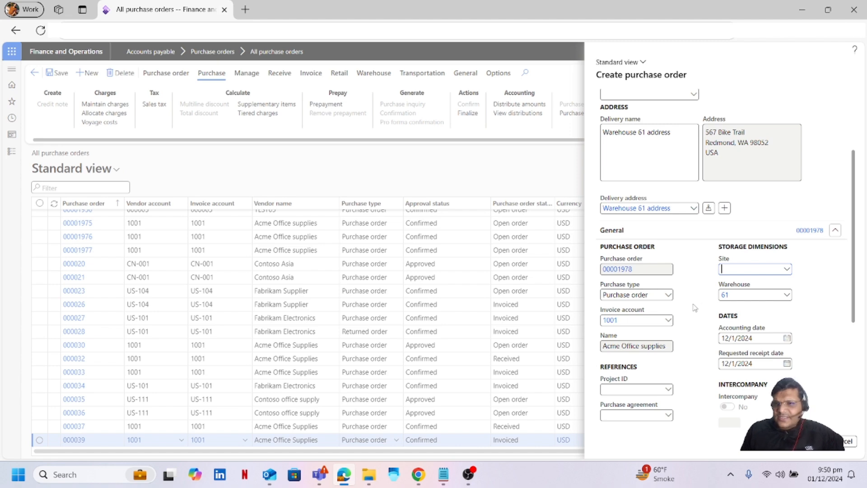
{"action": "key", "text": "Tab"}
{"action": "key", "text": "BackSpace"}
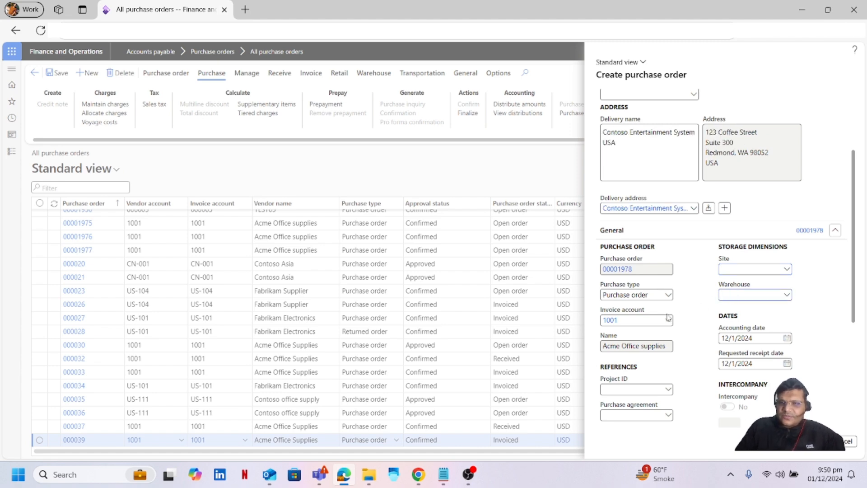
{"action": "type", "text": "11"}
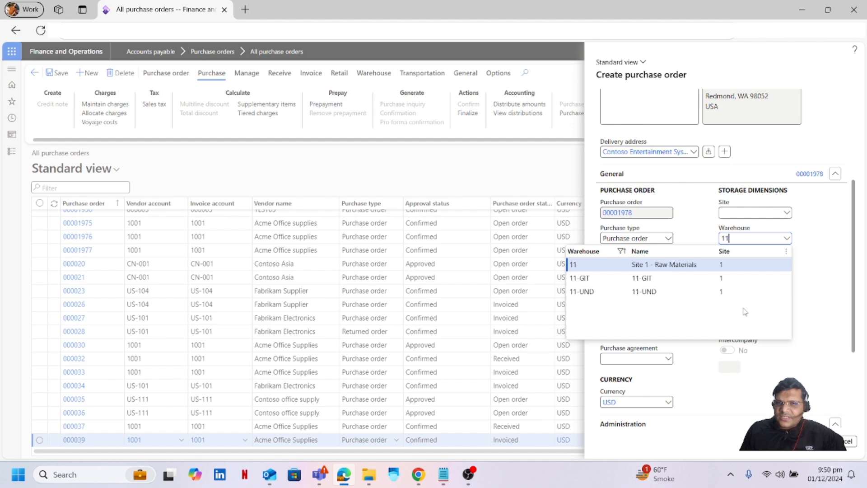
{"action": "left_click", "coordinate": [618, 265]}
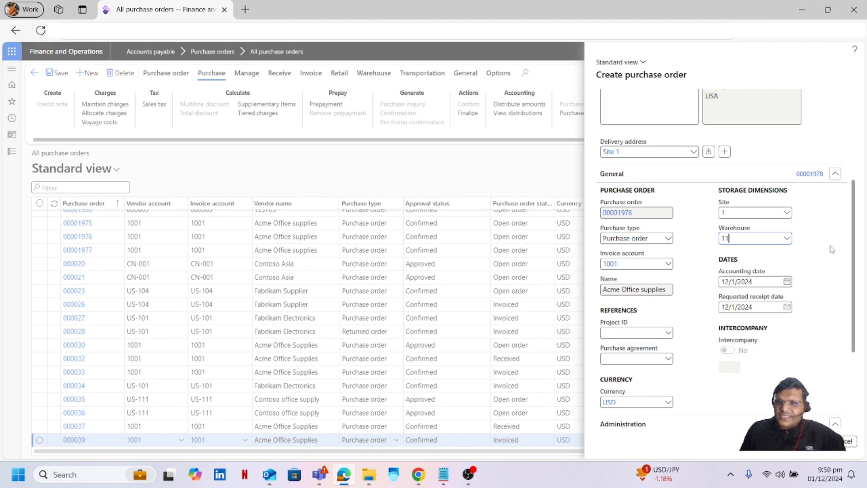
{"action": "scroll", "coordinate": [833, 249], "scroll_direction": "down", "scroll_amount": 3}
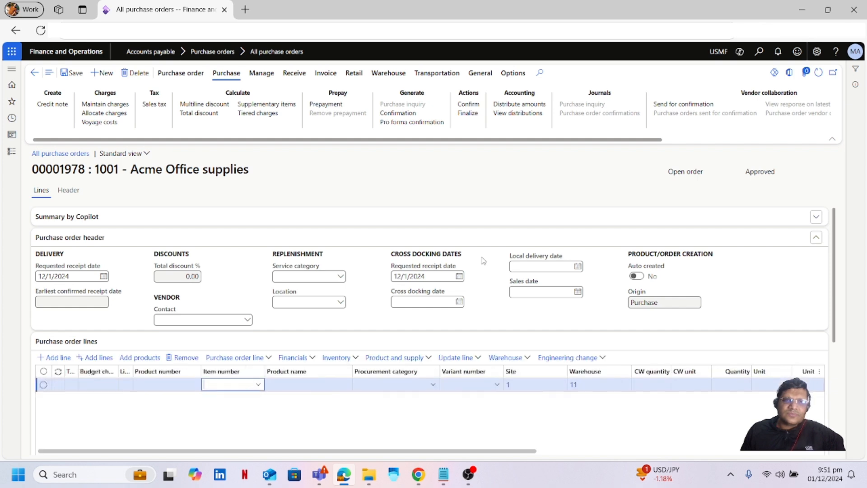
Enter item LC002 on line 1, set quantity 500, and save purchase order 00001978.
{"action": "left_click", "coordinate": [219, 384]}
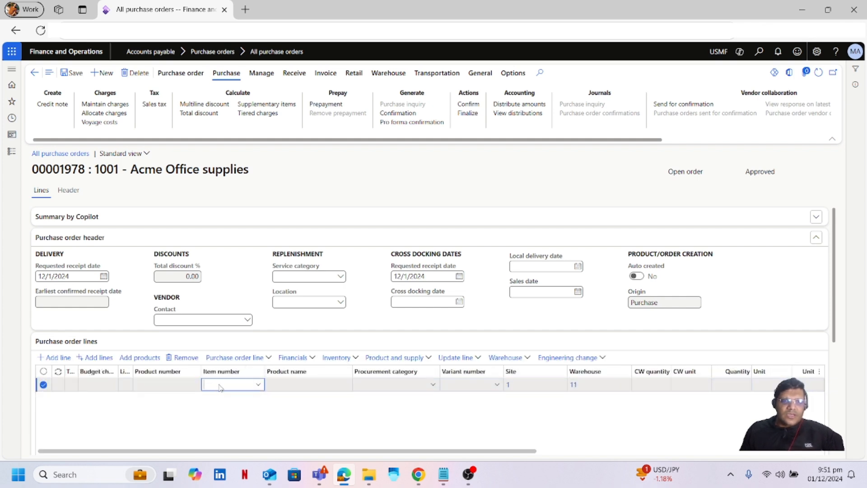
{"action": "type", "text": "LC002"}
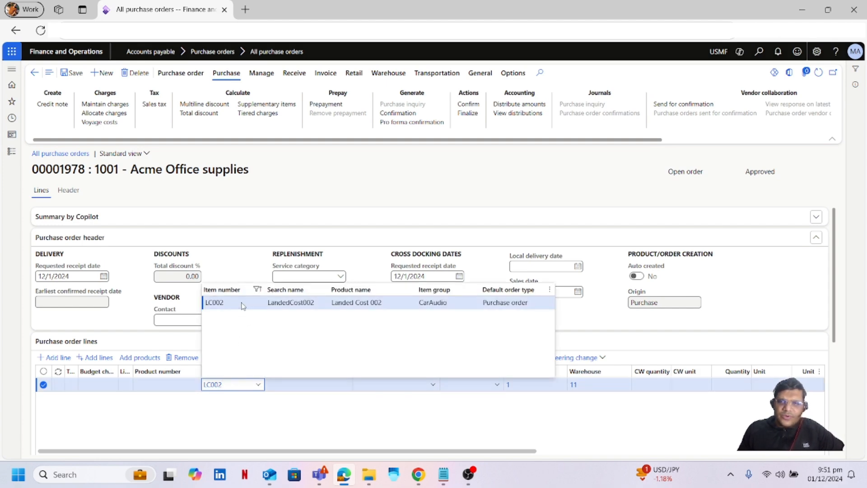
{"action": "left_click", "coordinate": [242, 306]}
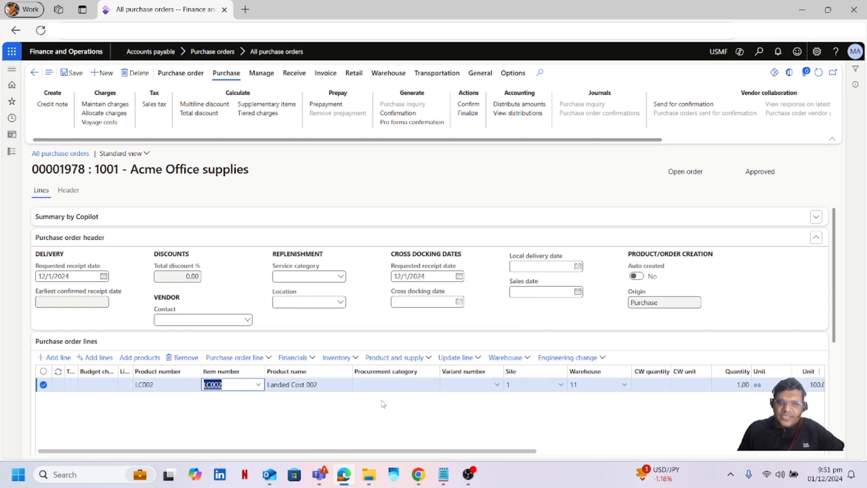
{"action": "left_click", "coordinate": [725, 386]}
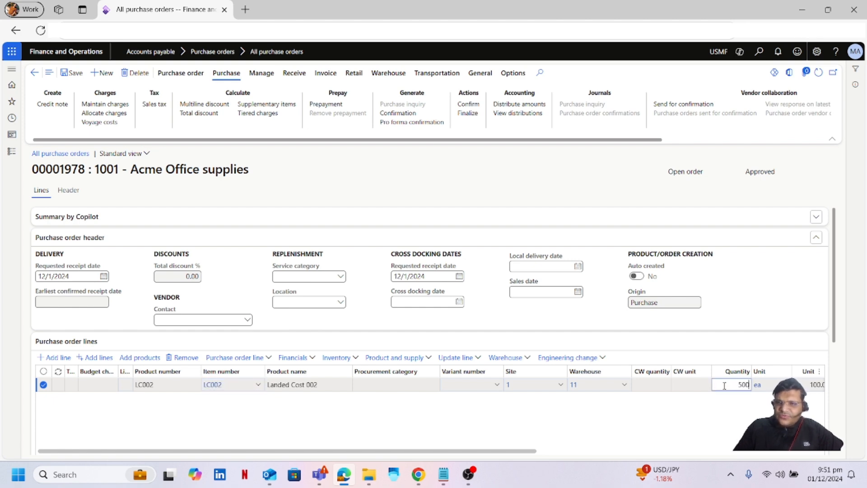
{"action": "left_click", "coordinate": [364, 434]}
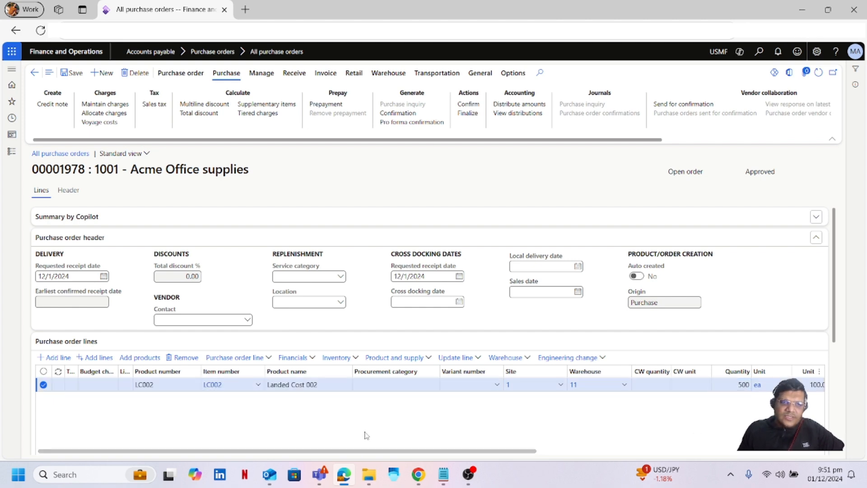
{"action": "left_click", "coordinate": [75, 74]}
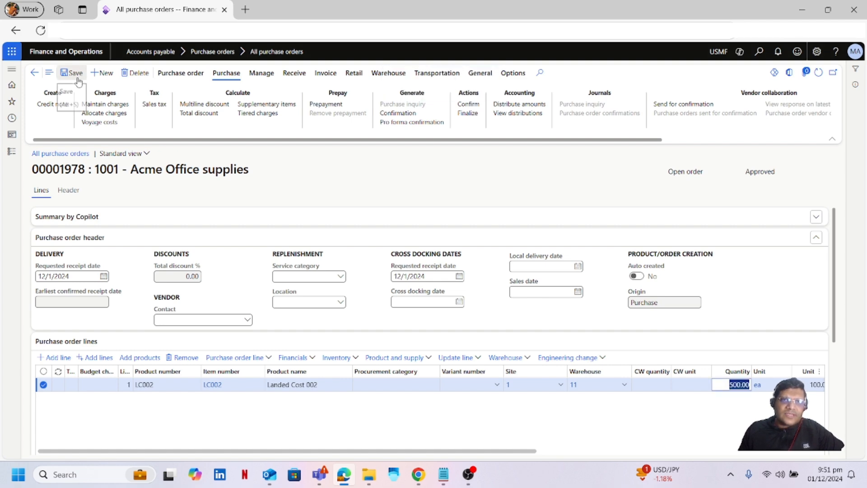
Confirm order 00001978 past the vendor-confirmation warning and show the line's Delivery details.
{"action": "left_click", "coordinate": [474, 105]}
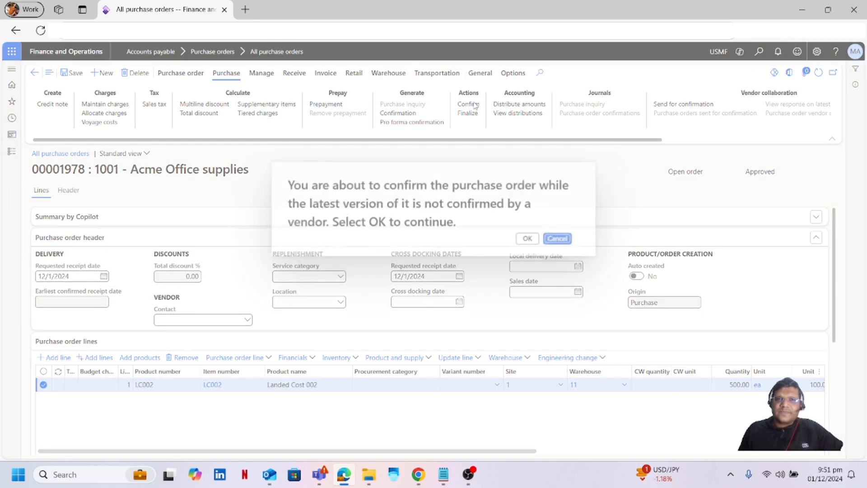
{"action": "left_click", "coordinate": [528, 238]}
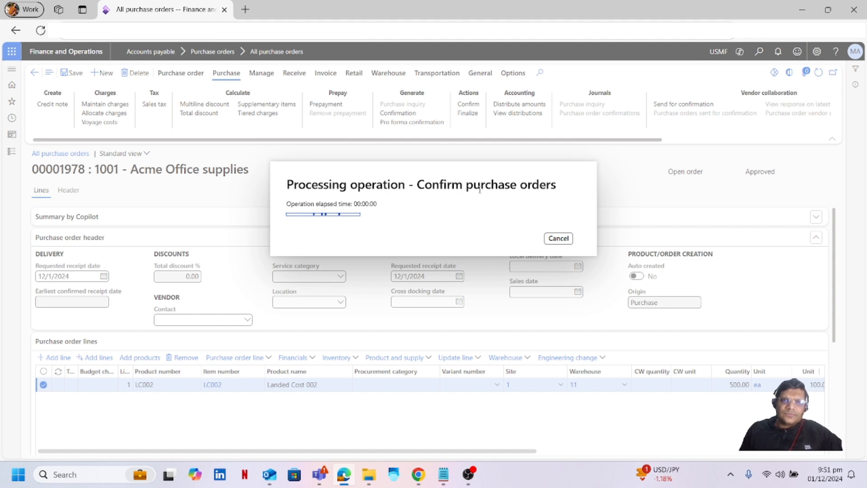
{"action": "scroll", "coordinate": [817, 298], "scroll_direction": "down", "scroll_amount": 4}
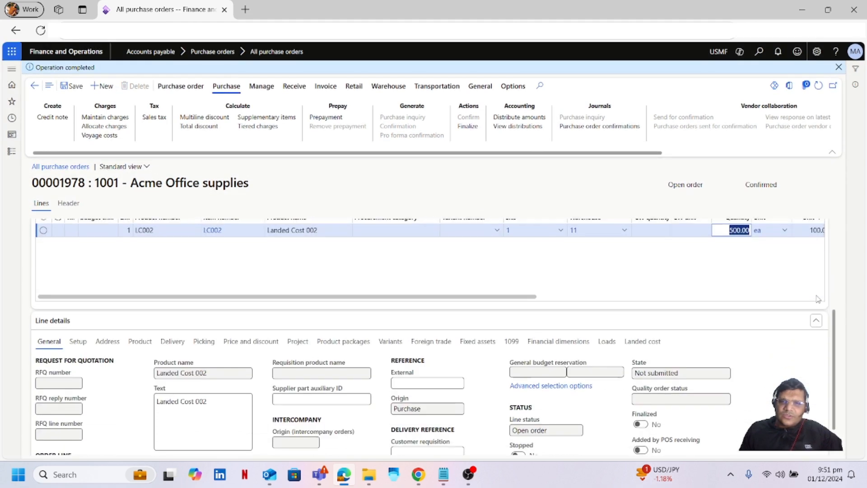
{"action": "scroll", "coordinate": [817, 298], "scroll_direction": "down", "scroll_amount": 1}
{"action": "left_click", "coordinate": [181, 301]}
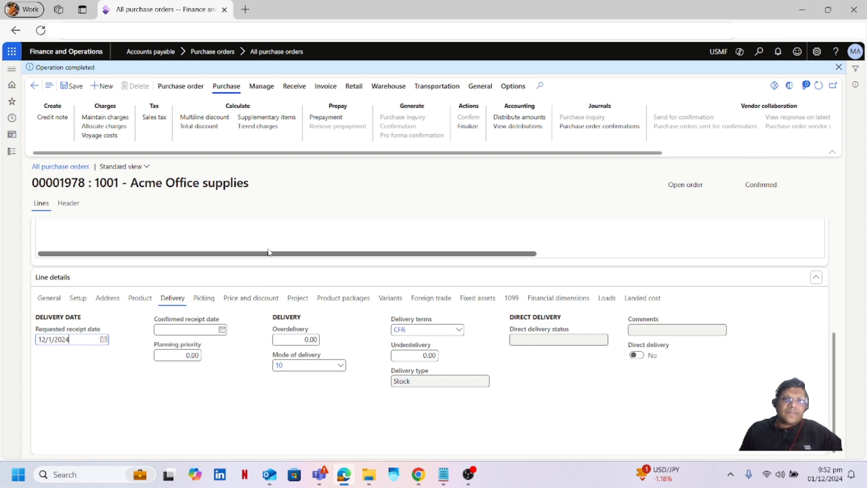
Duplicate the browser tab and reopen purchase order 00001978, scrolling the ribbon to Landed cost.
{"action": "scroll", "coordinate": [270, 252], "scroll_direction": "up", "scroll_amount": 1}
{"action": "scroll", "coordinate": [270, 252], "scroll_direction": "up", "scroll_amount": 3}
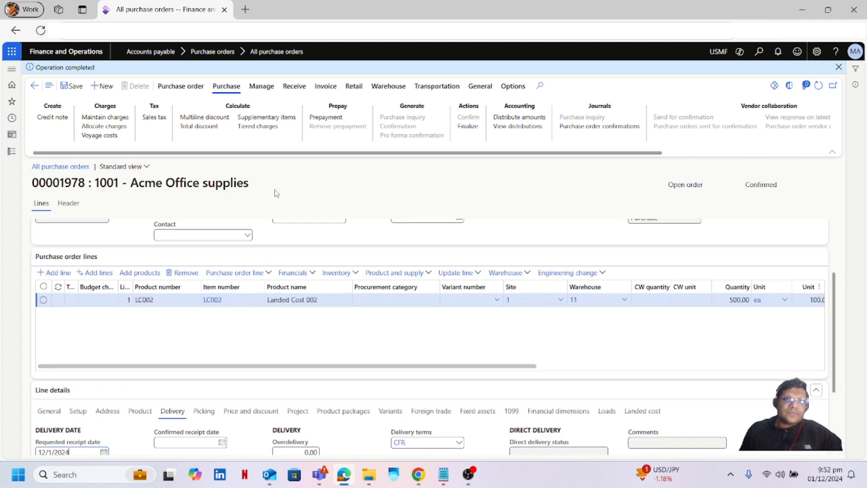
{"action": "right_click", "coordinate": [190, 12]}
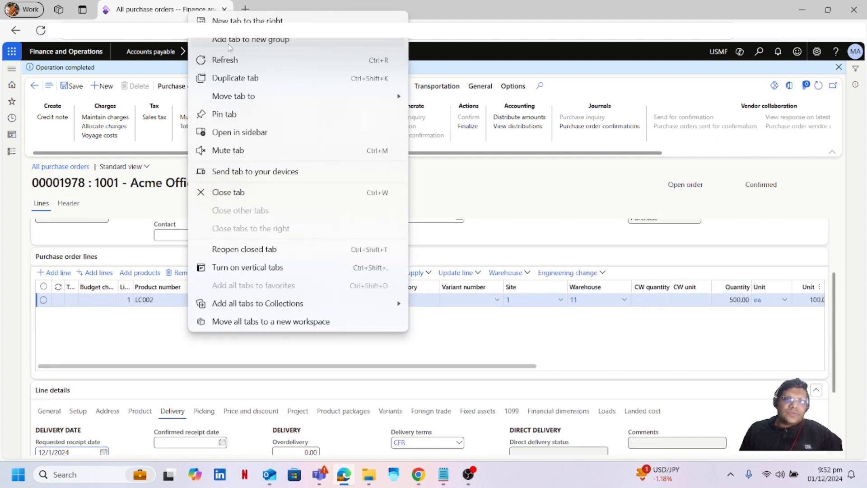
{"action": "left_click", "coordinate": [253, 81]}
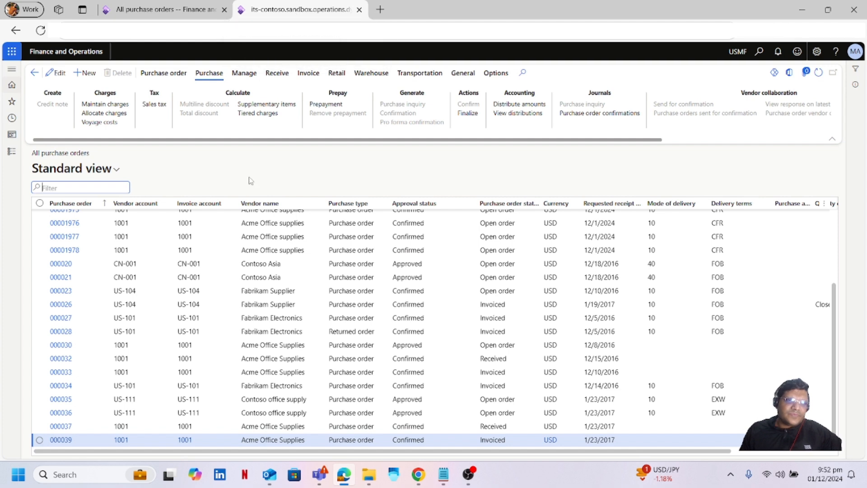
{"action": "left_click", "coordinate": [74, 254]}
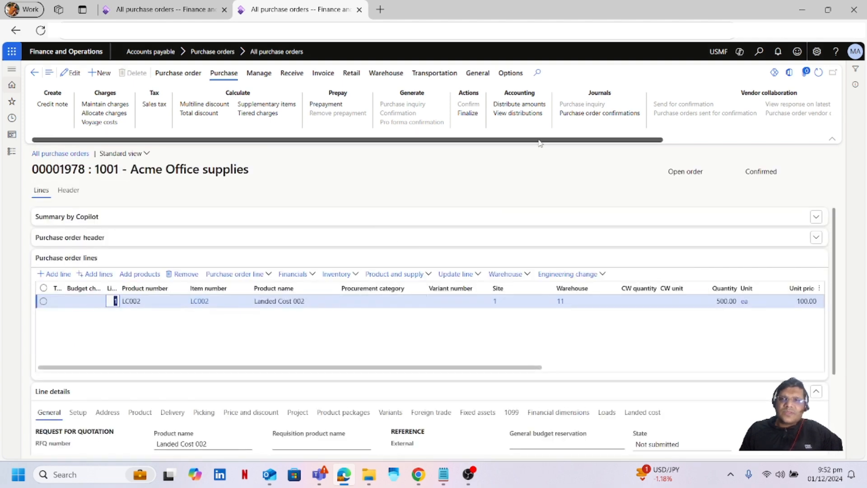
{"action": "left_click_drag", "start_coordinate": [538, 140], "coordinate": [715, 120]}
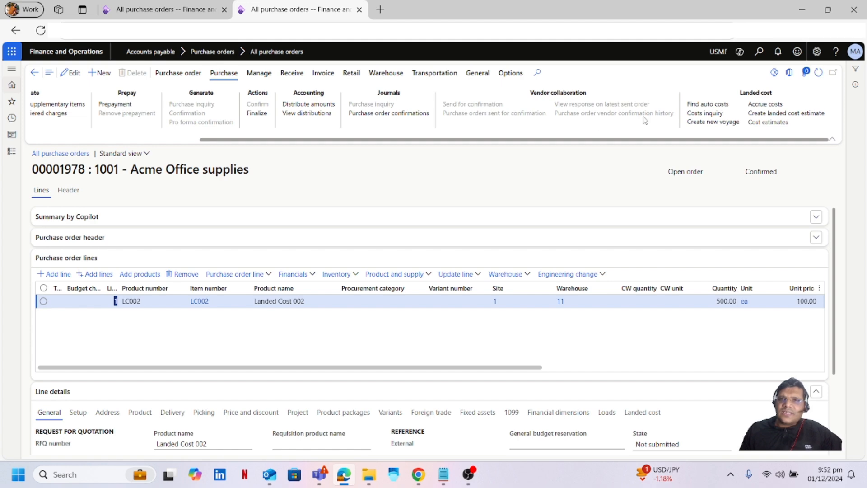
Create voyage 'Voyaege Statuses - Demo' with vessel Ocean Star and journey template AUMEL-AKLNZ.
{"action": "left_click", "coordinate": [723, 125]}
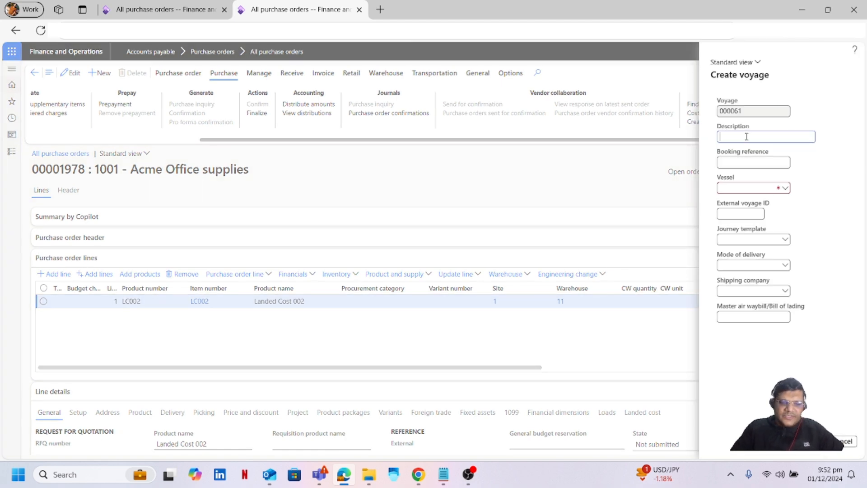
{"action": "type", "text": "Voy"}
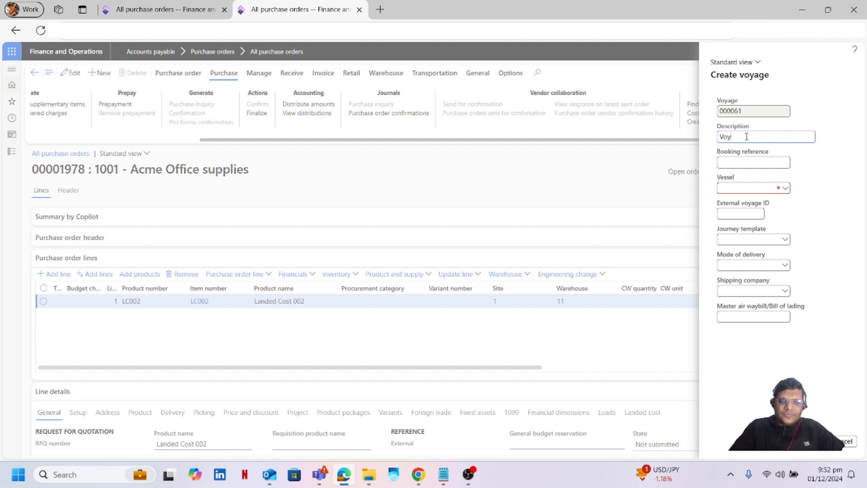
{"action": "type", "text": "aege"}
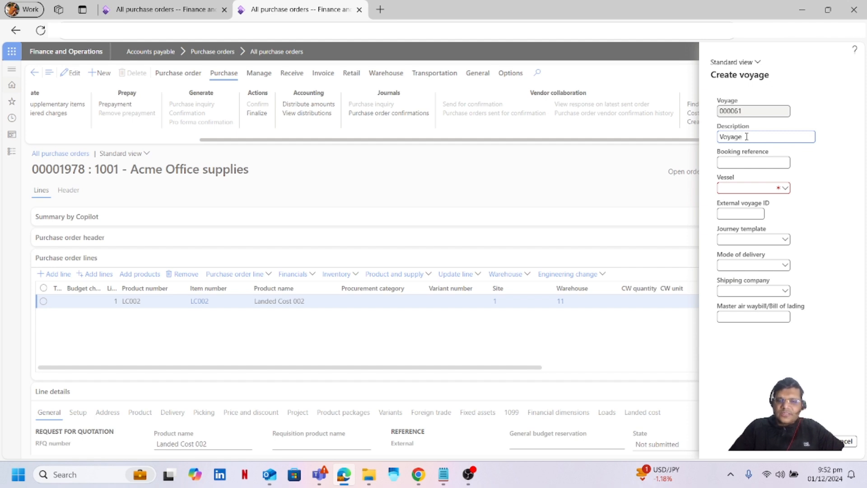
{"action": "type", "text": " Statuses "}
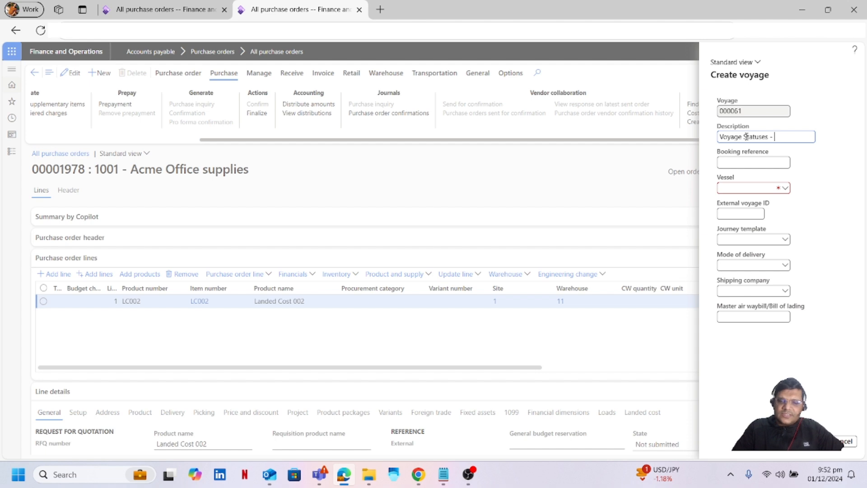
{"action": "type", "text": "- Demo"}
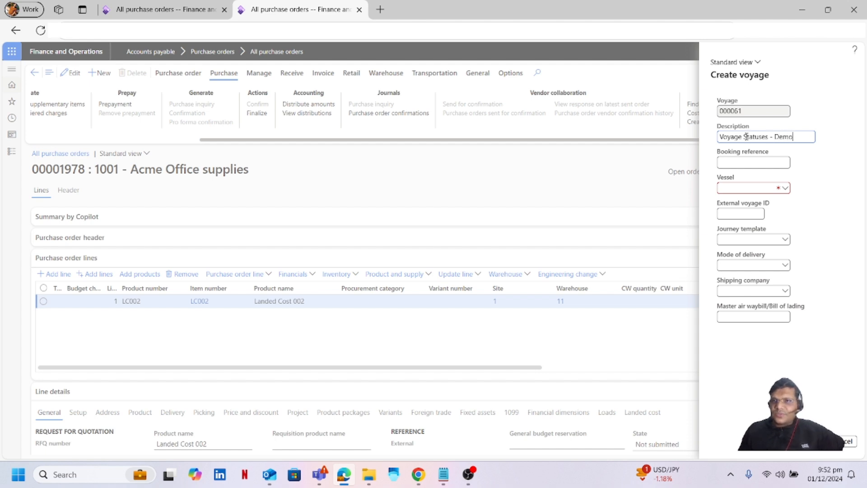
{"action": "left_click", "coordinate": [786, 189]}
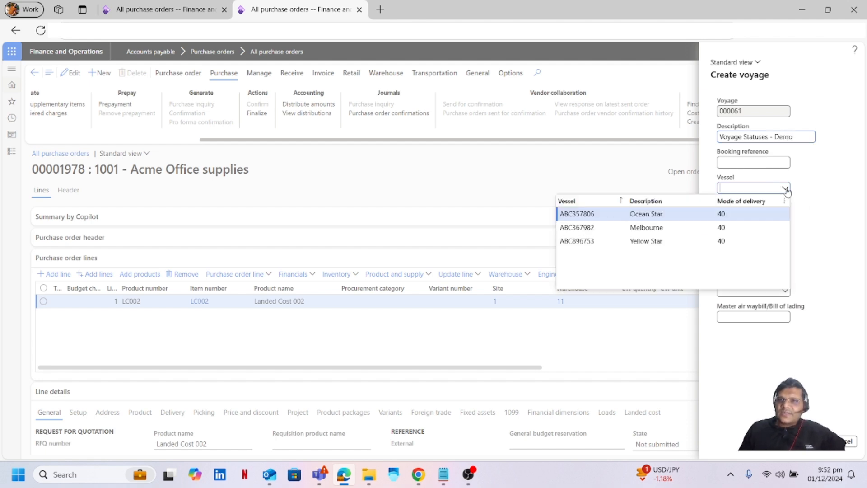
{"action": "left_click", "coordinate": [673, 216]}
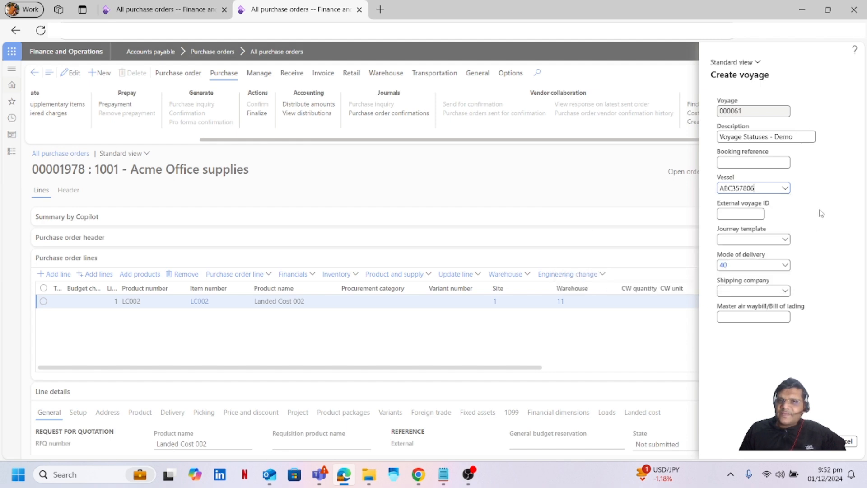
{"action": "left_click", "coordinate": [787, 240]}
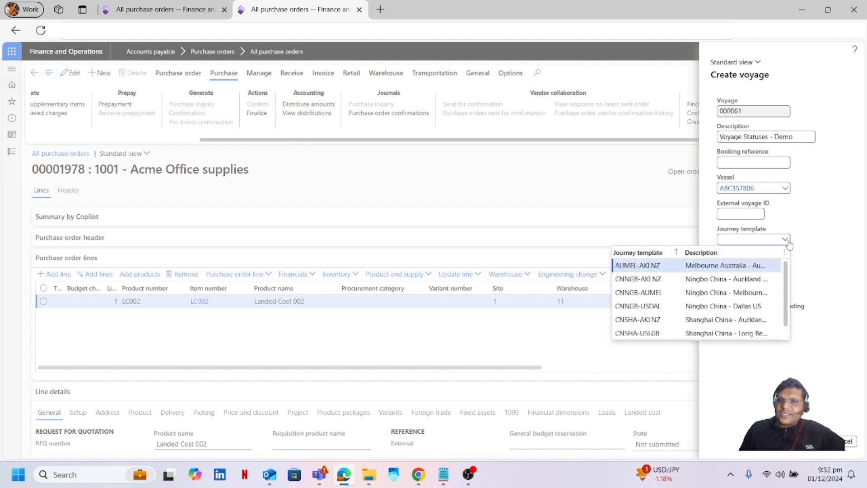
{"action": "left_click", "coordinate": [671, 266]}
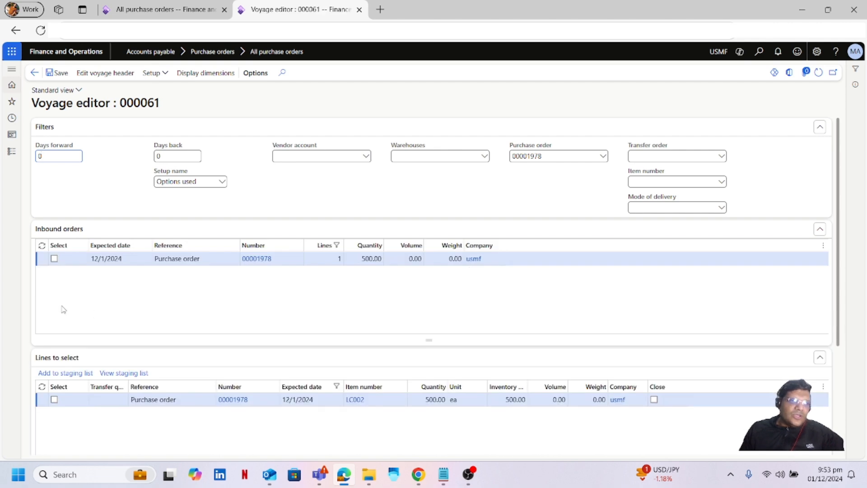
Select order 00001978's LC002 line in the Voyage editor and add it to the staging list.
{"action": "left_click", "coordinate": [55, 260]}
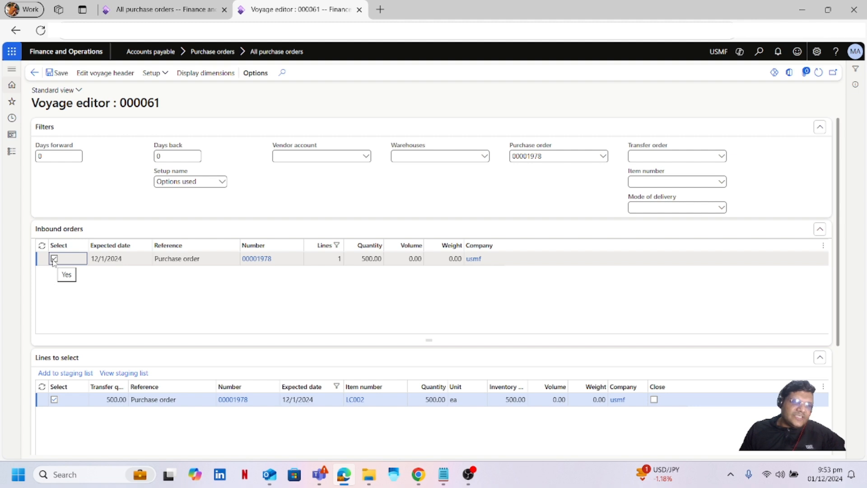
{"action": "left_click", "coordinate": [57, 373]}
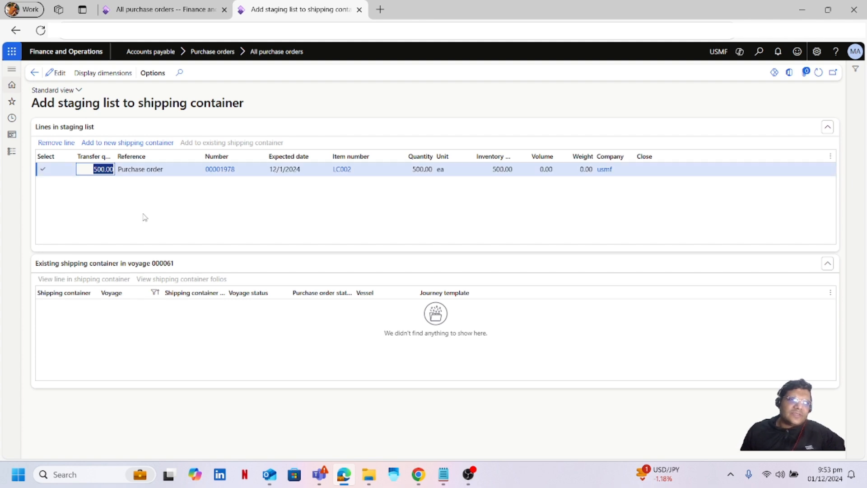
Pack the staged line into a new shipping container, ECMU4657496.
{"action": "left_click", "coordinate": [135, 144]}
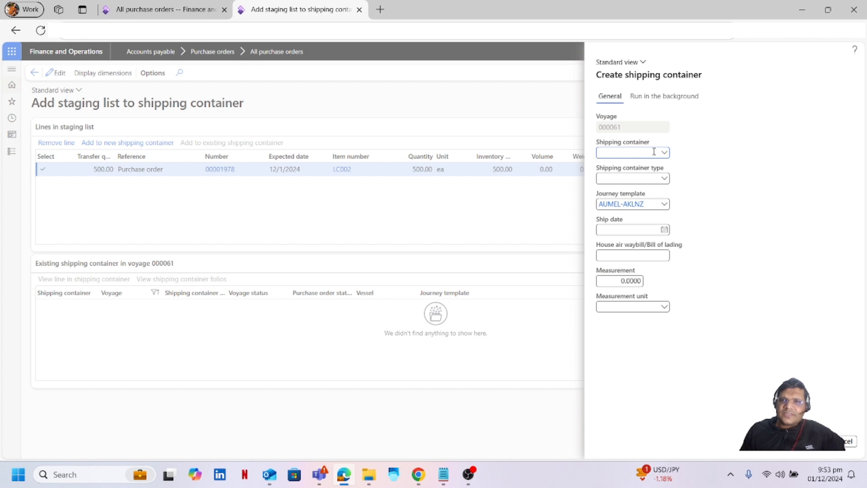
{"action": "left_click", "coordinate": [665, 153]}
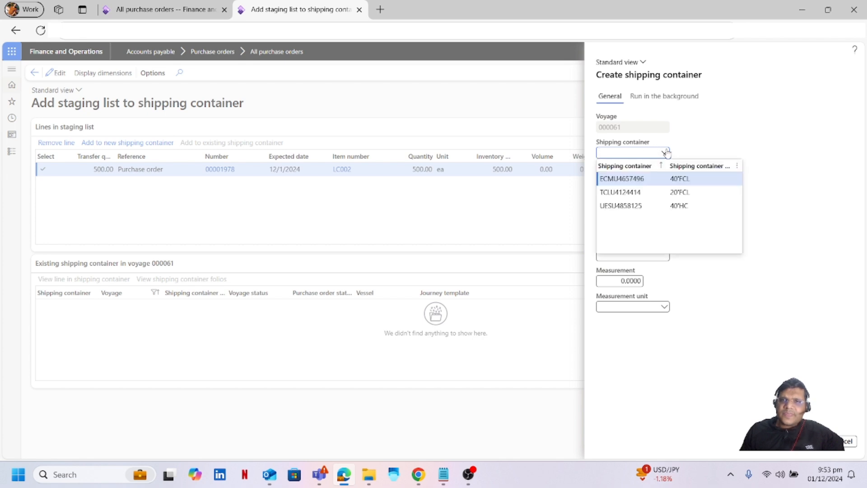
{"action": "left_click", "coordinate": [638, 179]}
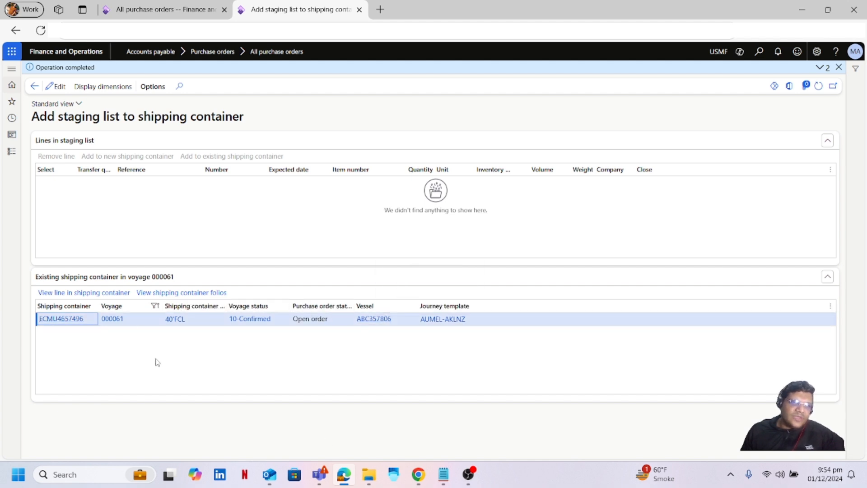
Open voyage 000061's Tracking inquiry and select the 10-Load leg.
{"action": "left_click", "coordinate": [128, 319]}
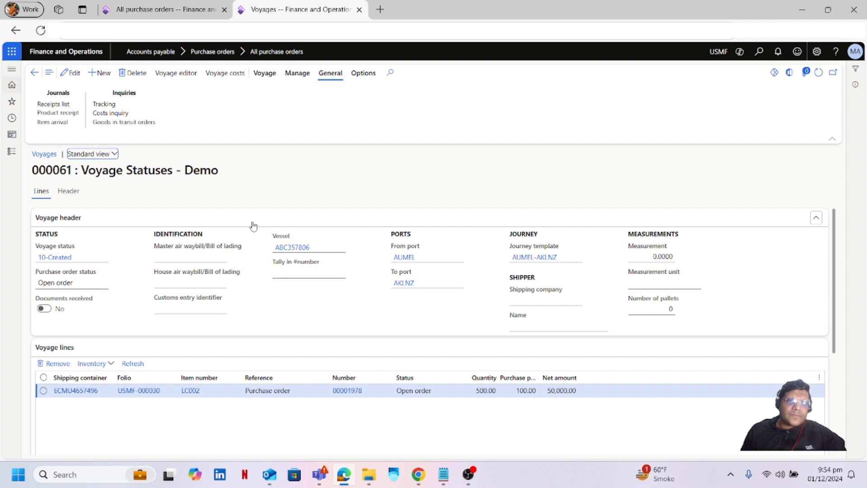
{"action": "left_click", "coordinate": [332, 76]}
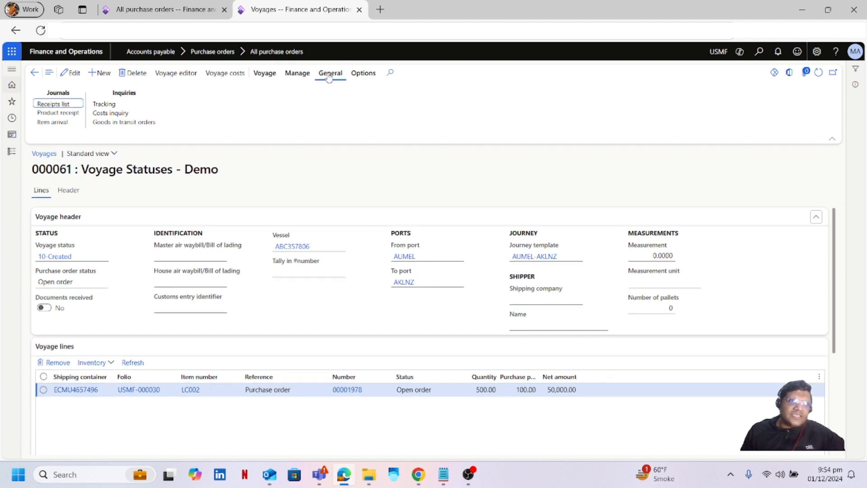
{"action": "left_click", "coordinate": [119, 104]}
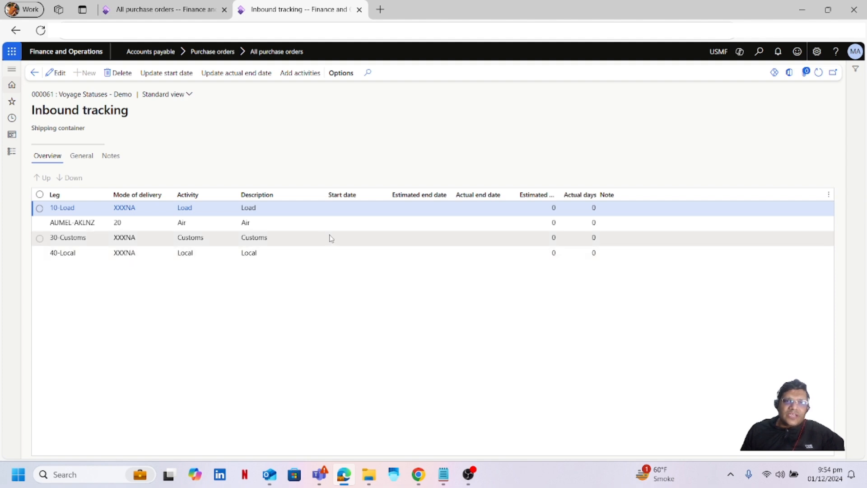
{"action": "left_click", "coordinate": [348, 207]}
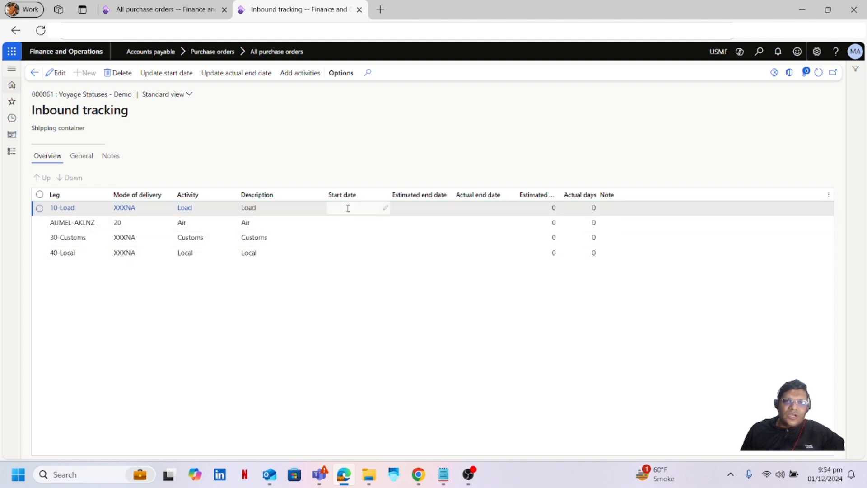
Set the 10-Load leg's start date to 12/1/2024 and save the tracking legs.
{"action": "left_click", "coordinate": [57, 74]}
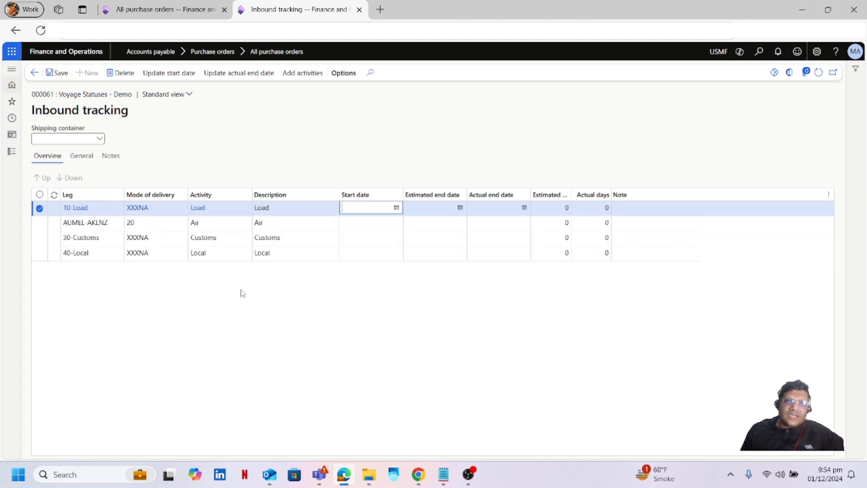
{"action": "left_click", "coordinate": [397, 209]}
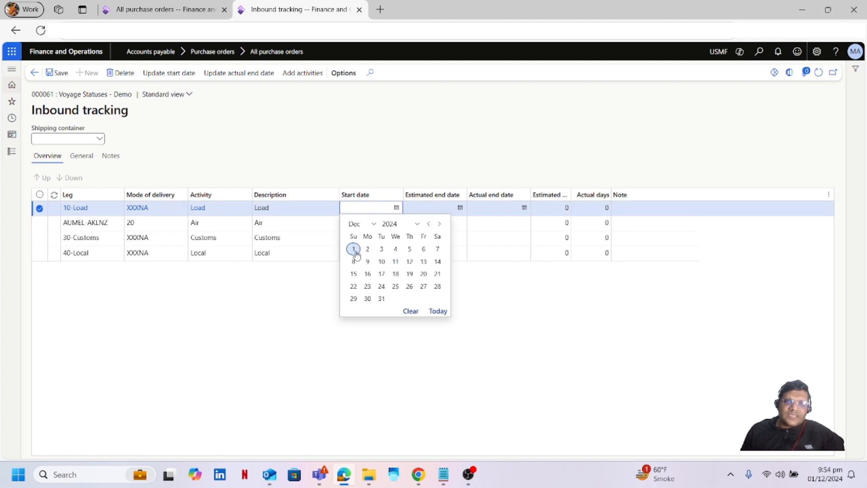
{"action": "left_click", "coordinate": [354, 249]}
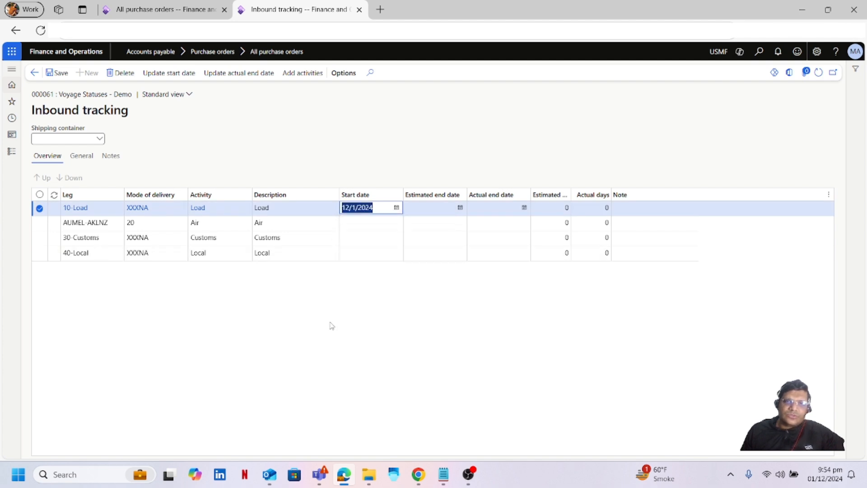
{"action": "left_click", "coordinate": [328, 339]}
{"action": "left_click", "coordinate": [62, 77]}
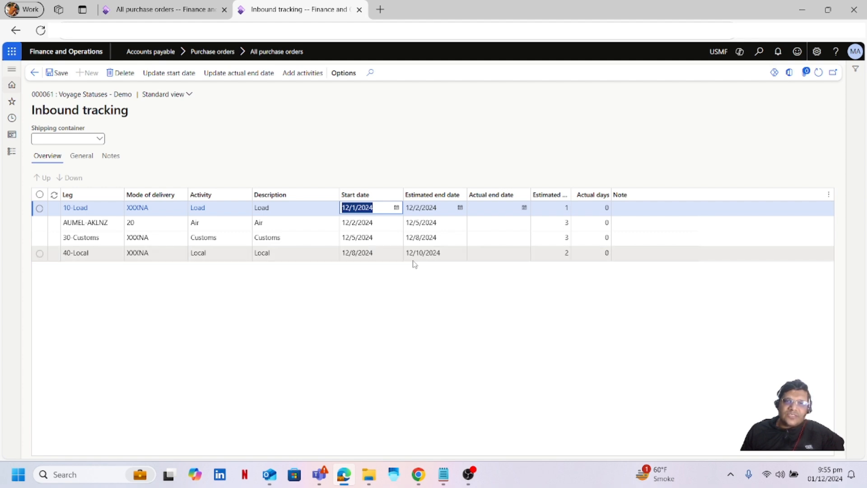
Refresh purchase order 00001978 and compare its 12/10/2024 confirmed receipt date with the inbound tracking legs.
{"action": "left_click", "coordinate": [315, 139]}
{"action": "left_click", "coordinate": [189, 12]}
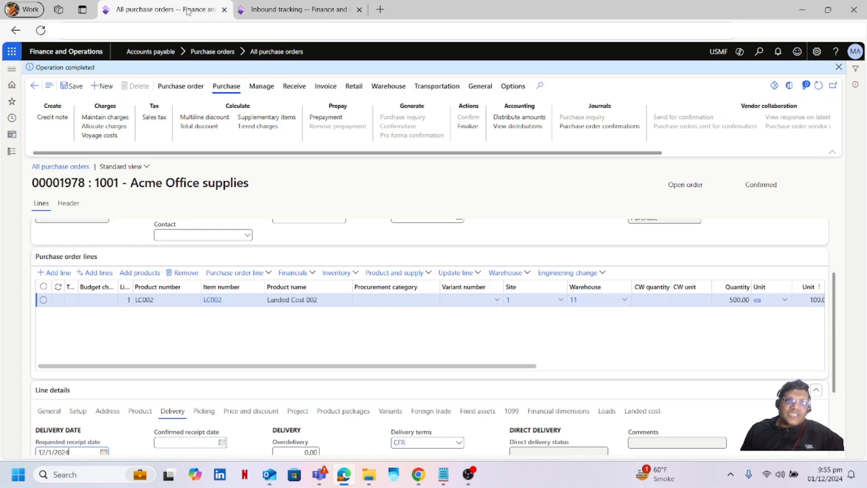
{"action": "scroll", "coordinate": [718, 353], "scroll_direction": "down", "scroll_amount": 3}
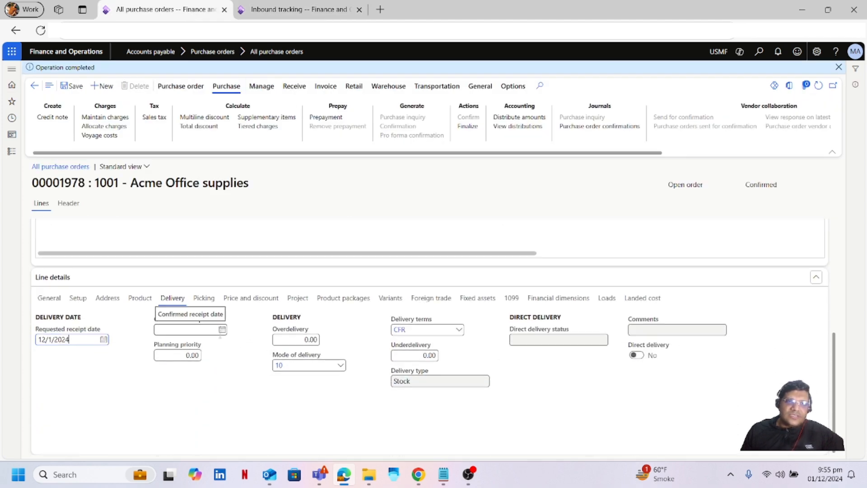
{"action": "left_click", "coordinate": [820, 86]}
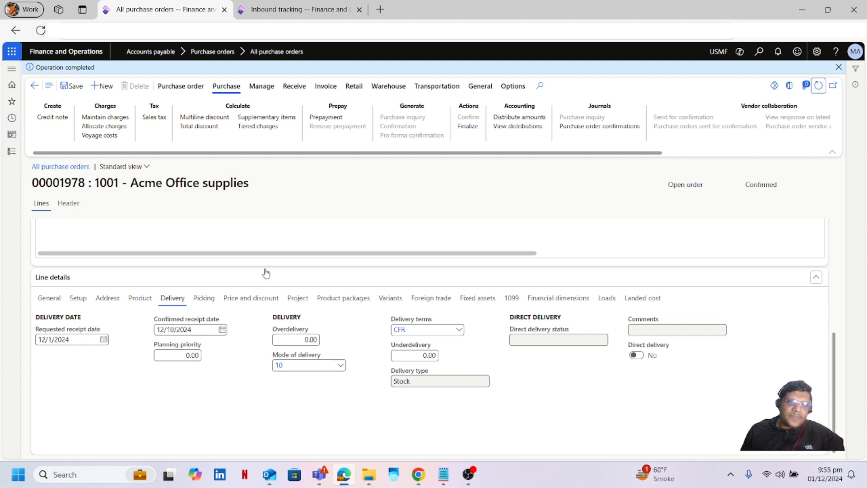
{"action": "left_click", "coordinate": [316, 8]}
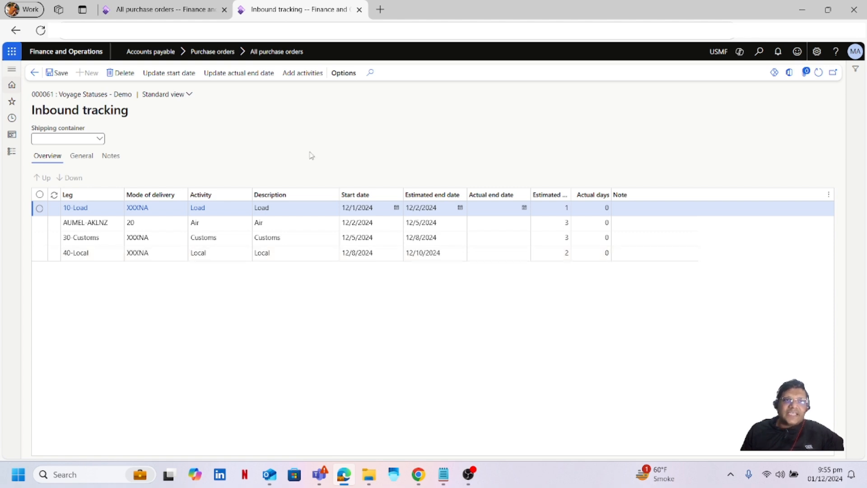
{"action": "left_click", "coordinate": [193, 15]}
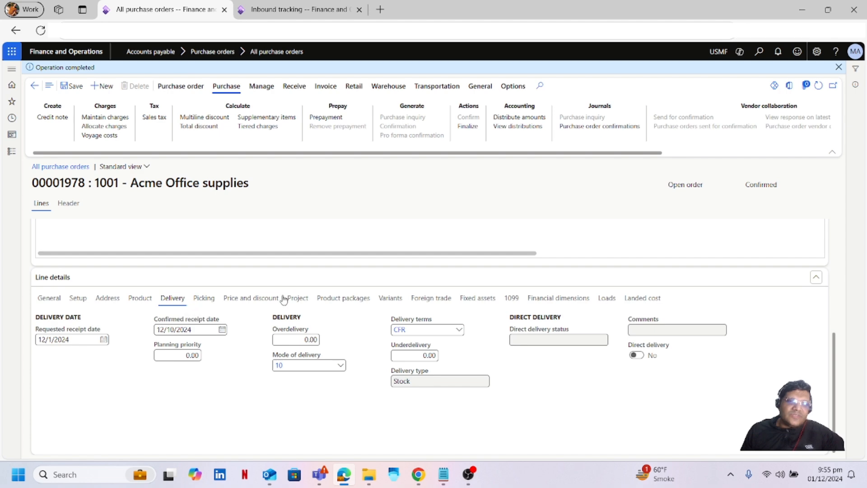
{"action": "left_click", "coordinate": [336, 13]}
Duplicate the Inbound tracking browser tab and open Landed cost > Tracking control center in it.
{"action": "right_click", "coordinate": [336, 15]}
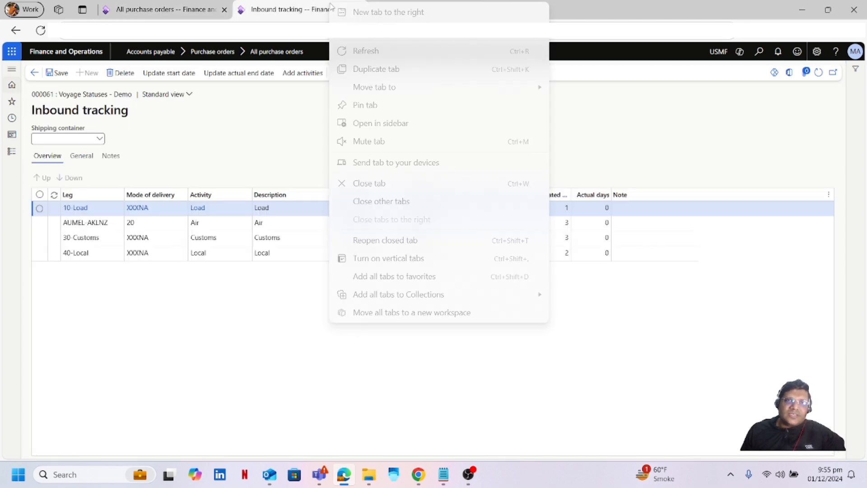
{"action": "left_click", "coordinate": [384, 71]}
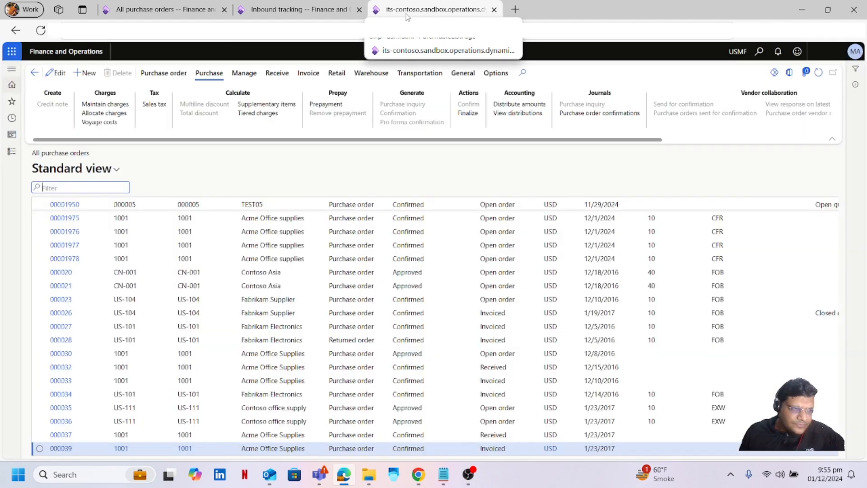
{"action": "left_click", "coordinate": [12, 152]}
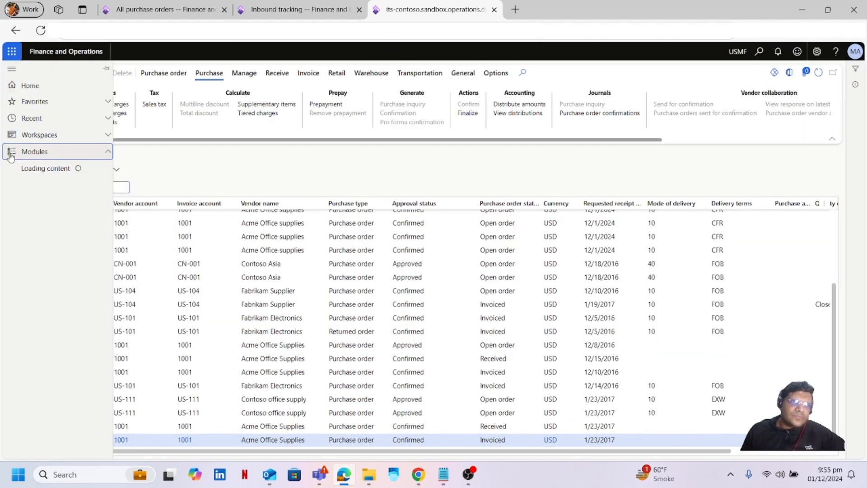
{"action": "scroll", "coordinate": [102, 266], "scroll_direction": "down", "scroll_amount": 3}
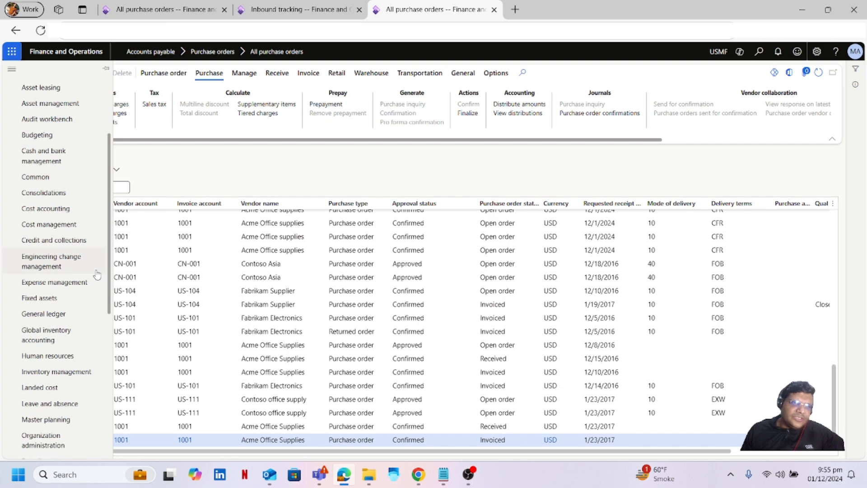
{"action": "scroll", "coordinate": [93, 282], "scroll_direction": "down", "scroll_amount": 2}
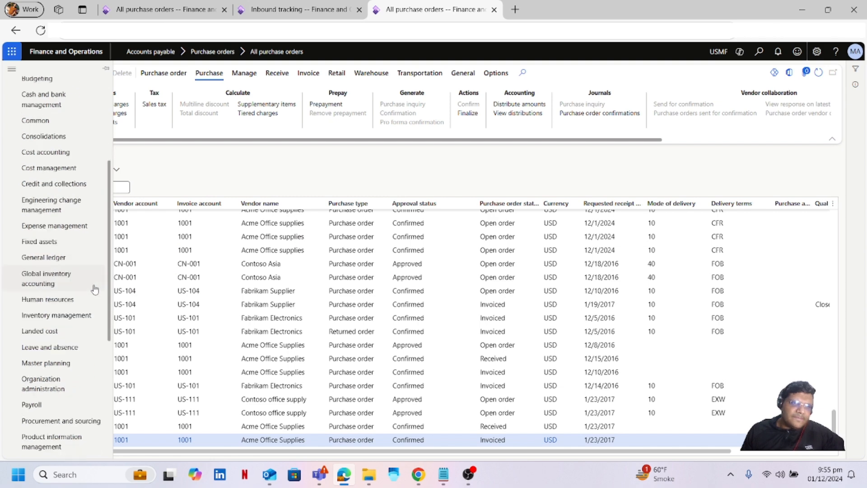
{"action": "left_click", "coordinate": [57, 336]}
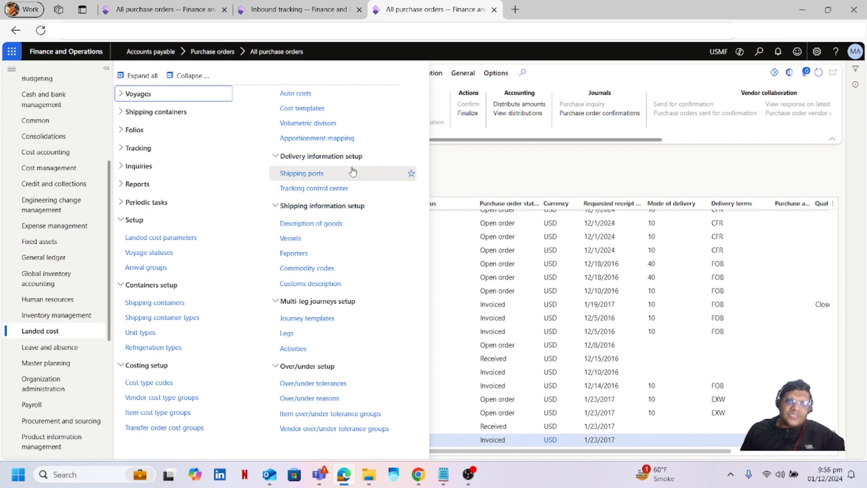
{"action": "left_click", "coordinate": [331, 189]}
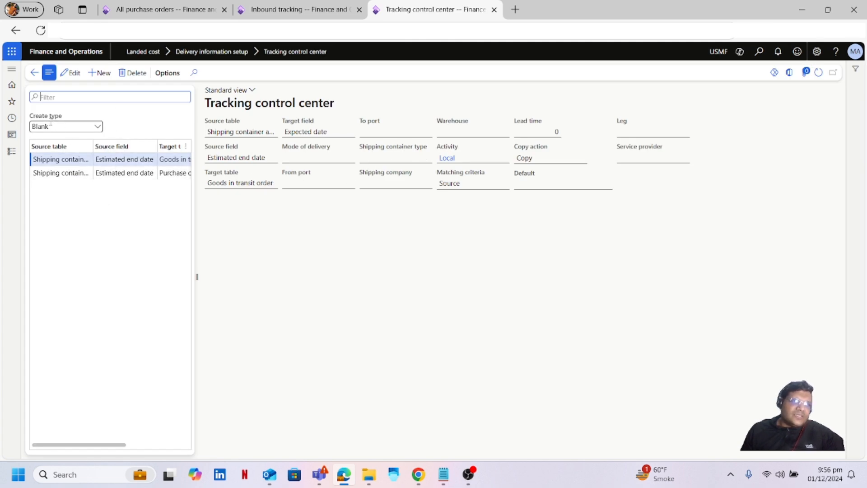
Keep create type Blank, select the purchase-order-line rule, and compare it with the inbound tracking legs.
{"action": "left_click", "coordinate": [97, 126]}
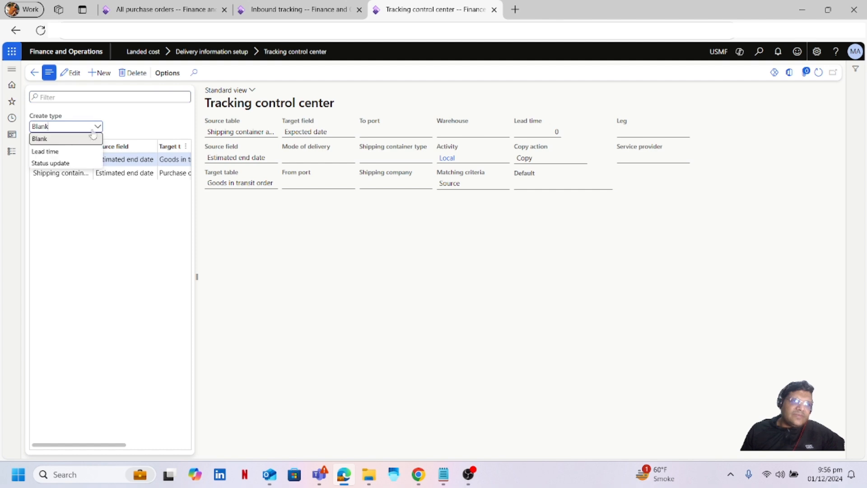
{"action": "left_click", "coordinate": [65, 140]}
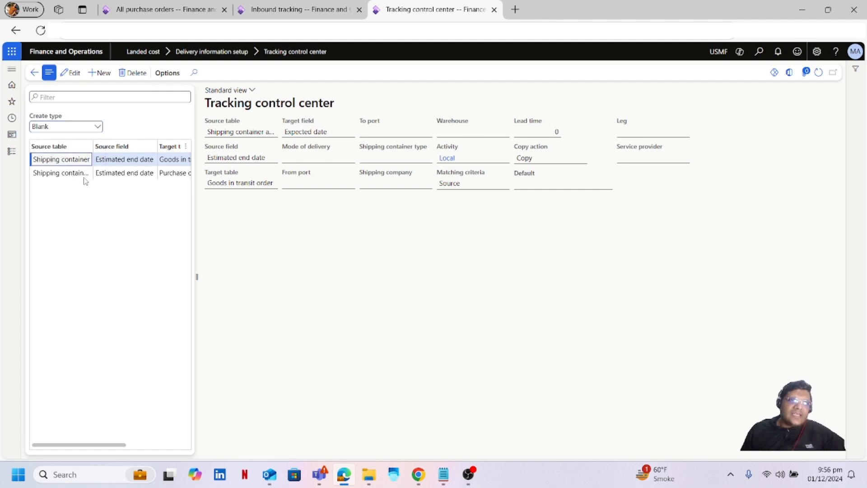
{"action": "left_click", "coordinate": [62, 173]}
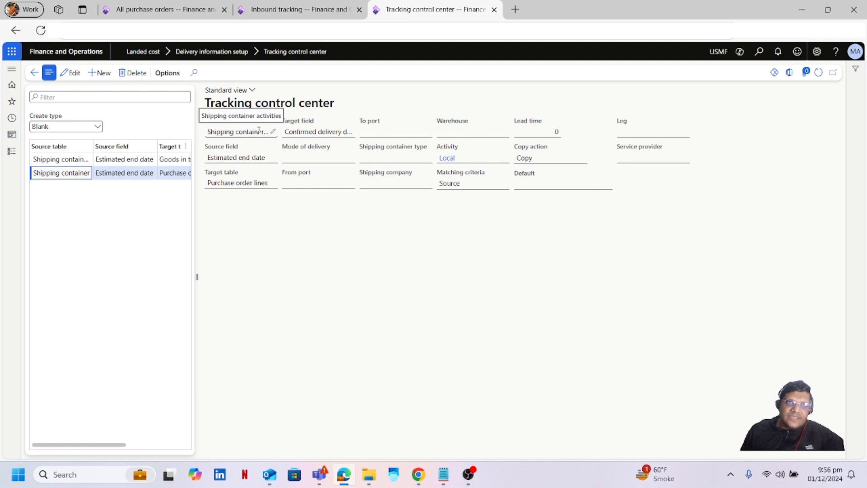
{"action": "left_click", "coordinate": [294, 17]}
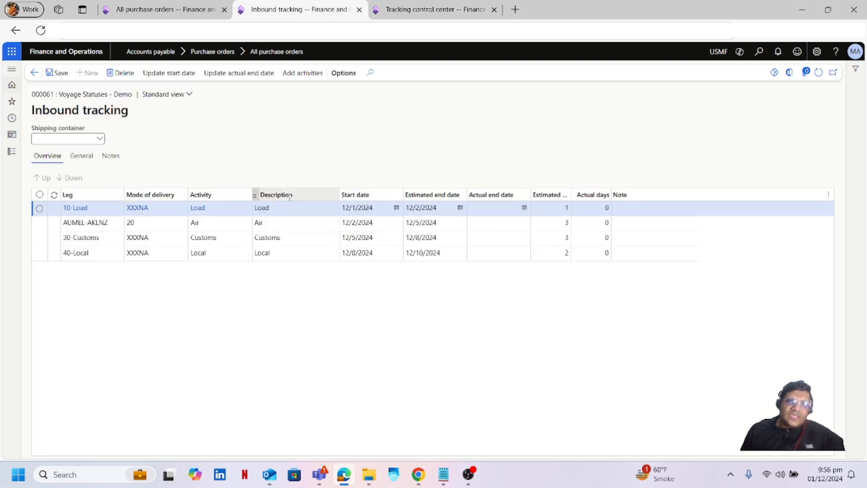
{"action": "left_click", "coordinate": [436, 9]}
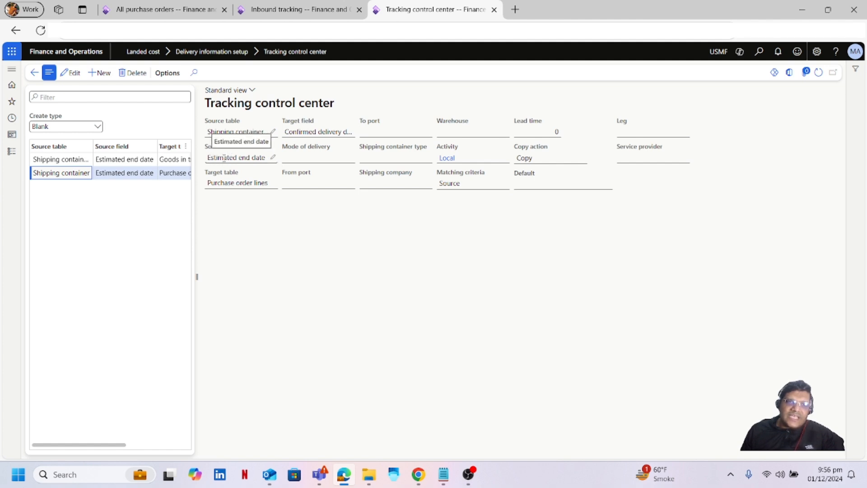
{"action": "left_click", "coordinate": [312, 11]}
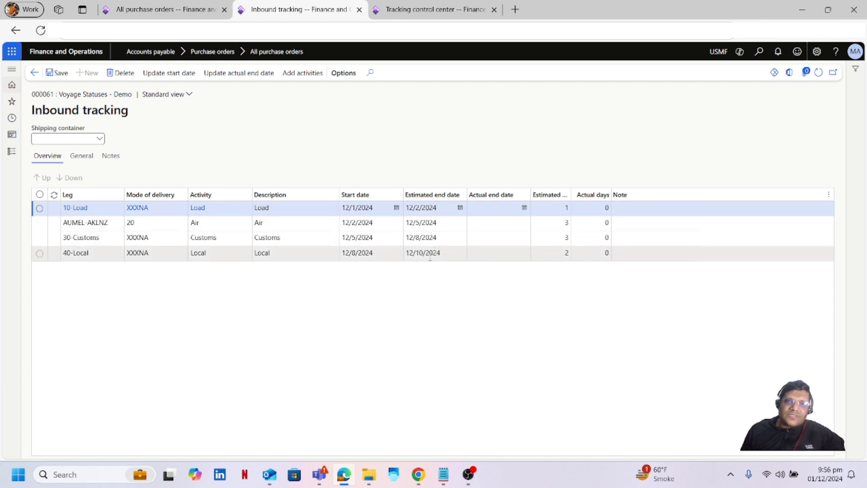
{"action": "left_click", "coordinate": [434, 10]}
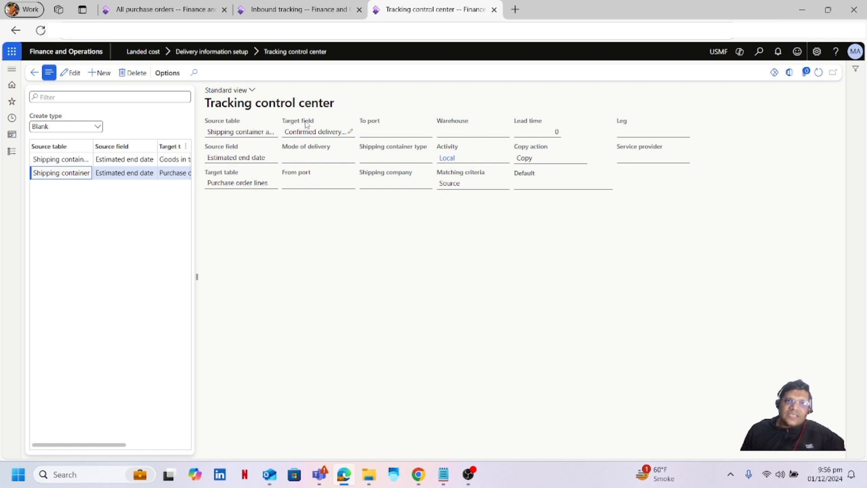
Make the rule editable and review its Target field options without changing them.
{"action": "left_click", "coordinate": [350, 132]}
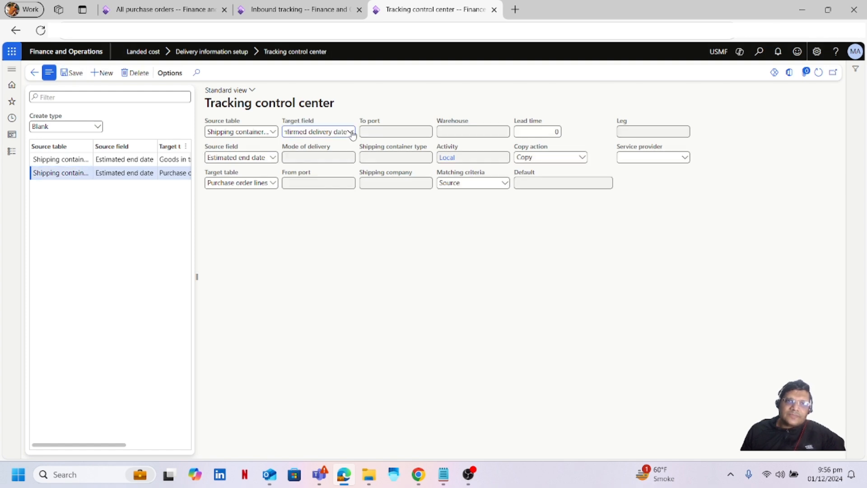
{"action": "left_click", "coordinate": [351, 132]}
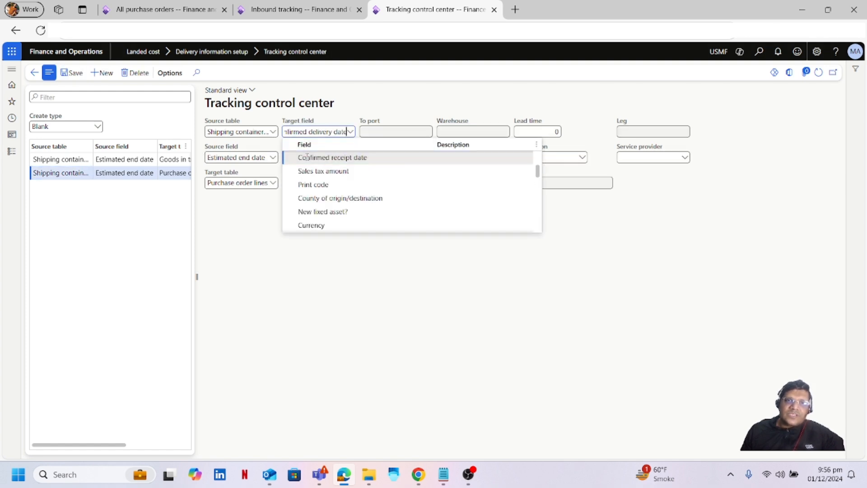
{"action": "left_click", "coordinate": [324, 323]}
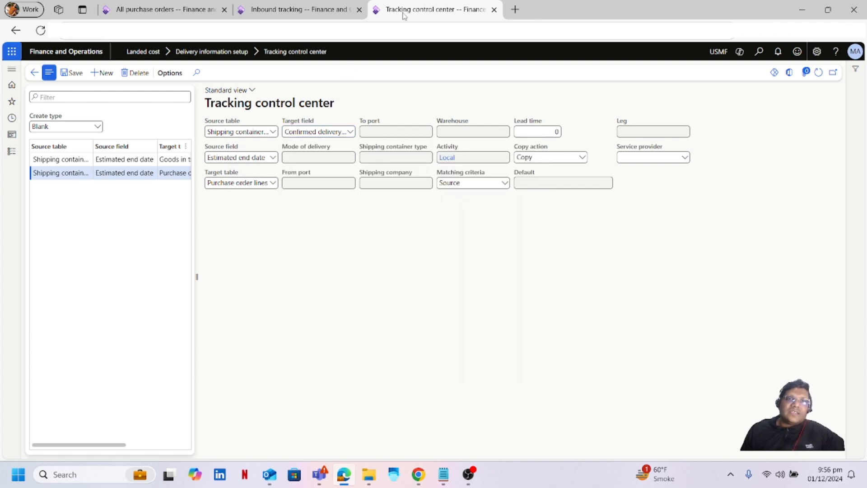
{"action": "left_click", "coordinate": [294, 9]}
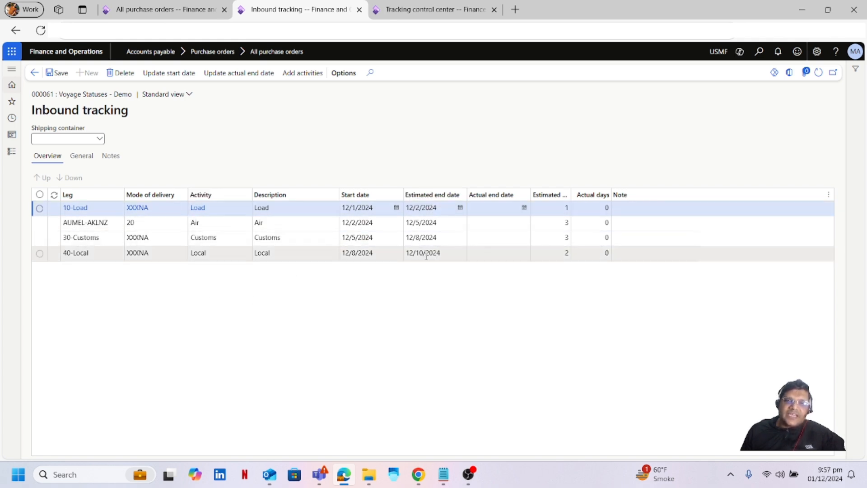
{"action": "left_click", "coordinate": [159, 10]}
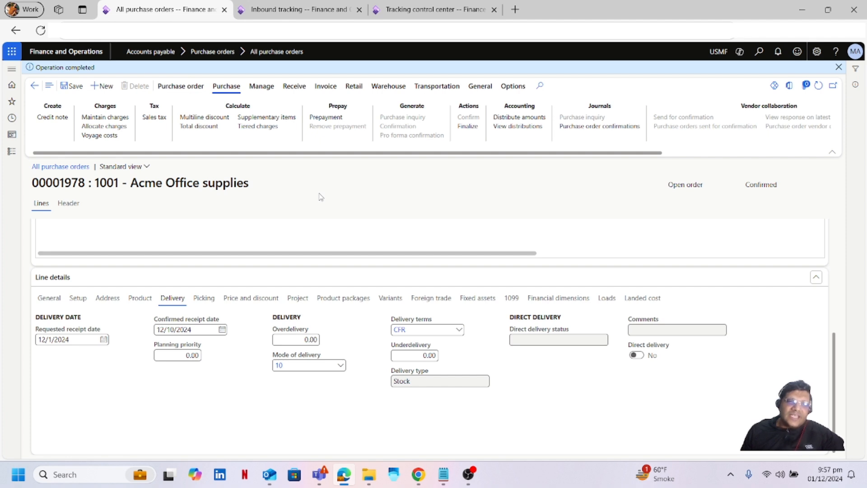
{"action": "left_click", "coordinate": [314, 13]}
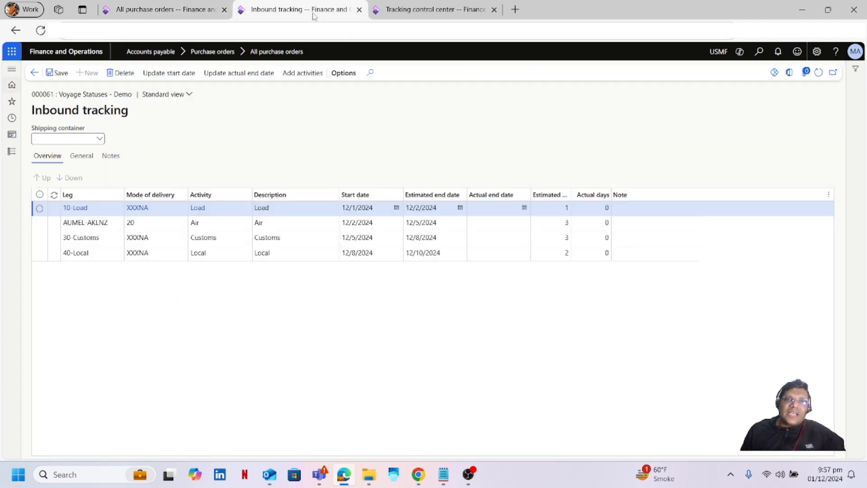
{"action": "left_click", "coordinate": [173, 9]}
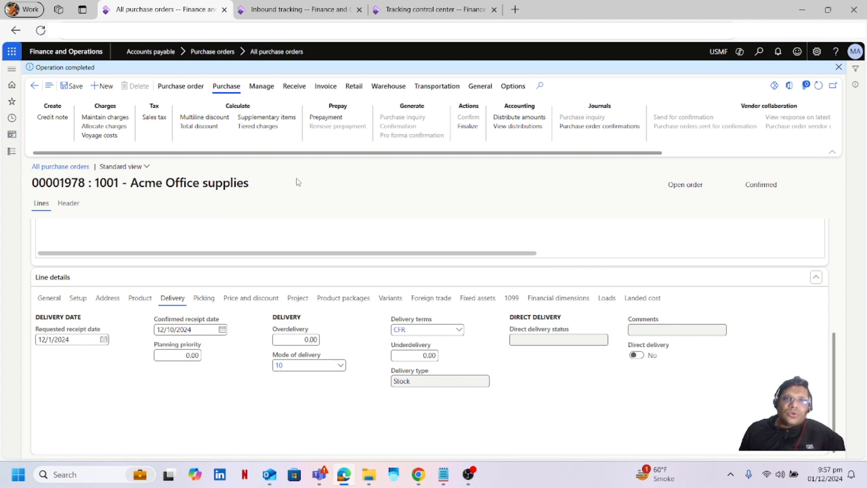
{"action": "left_click", "coordinate": [431, 13]}
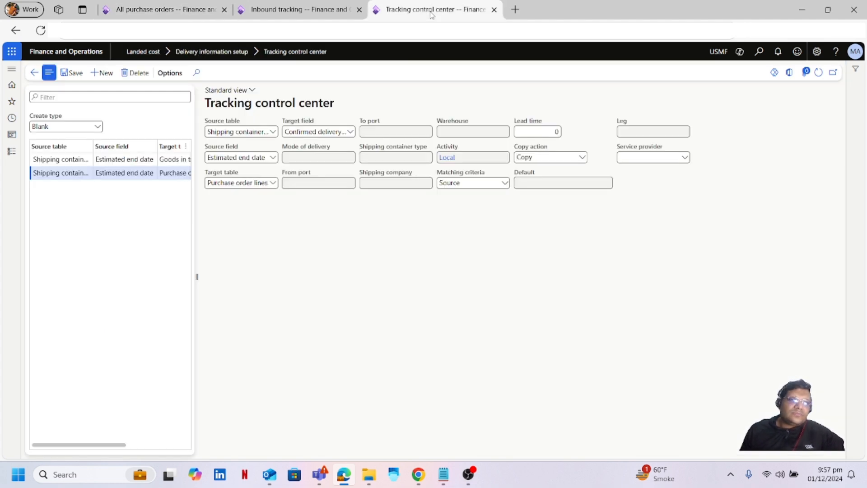
{"action": "left_click", "coordinate": [255, 11]}
{"action": "left_click", "coordinate": [399, 9]}
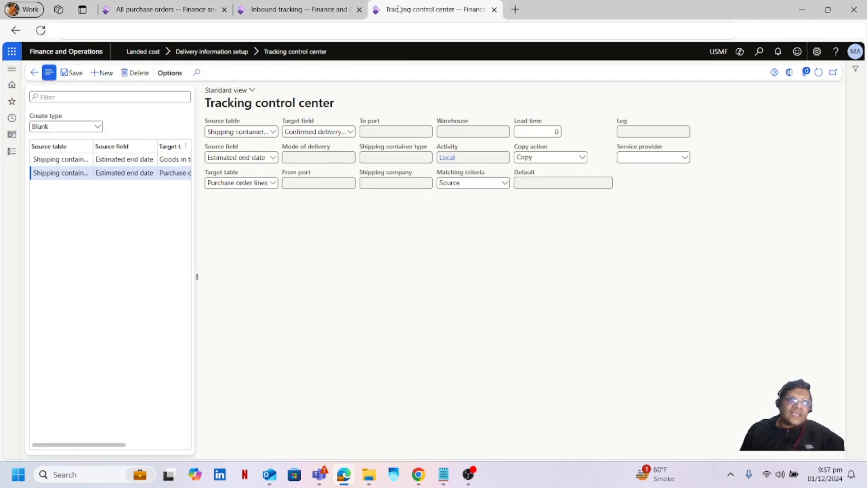
{"action": "left_click", "coordinate": [296, 12]}
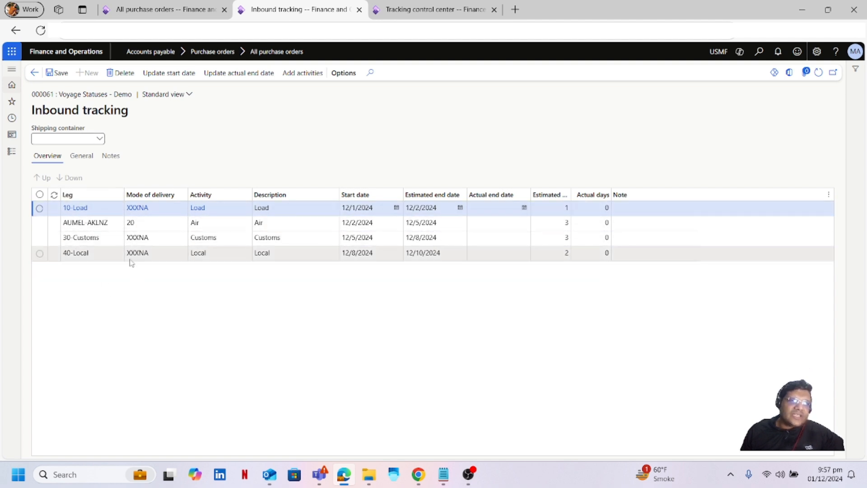
{"action": "left_click", "coordinate": [122, 345]}
{"action": "left_click", "coordinate": [222, 130]}
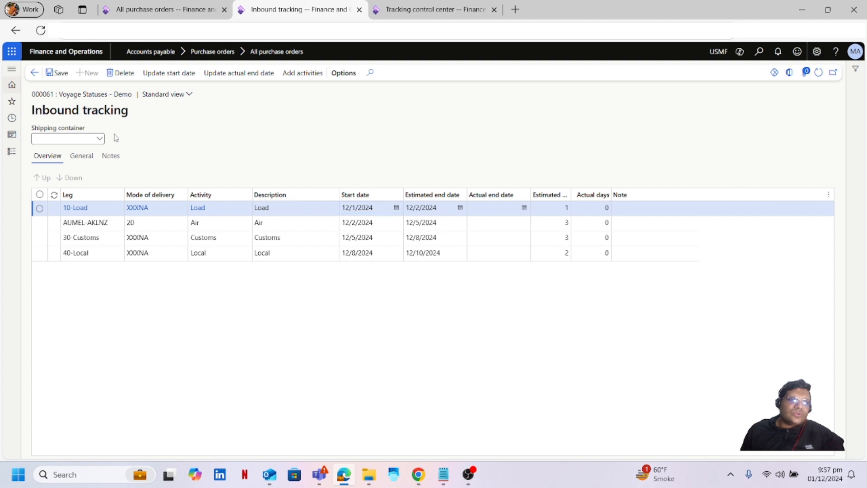
Open voyage 000061's details, then its AUMEL-AKLNZ journey template.
{"action": "left_click", "coordinate": [50, 95]}
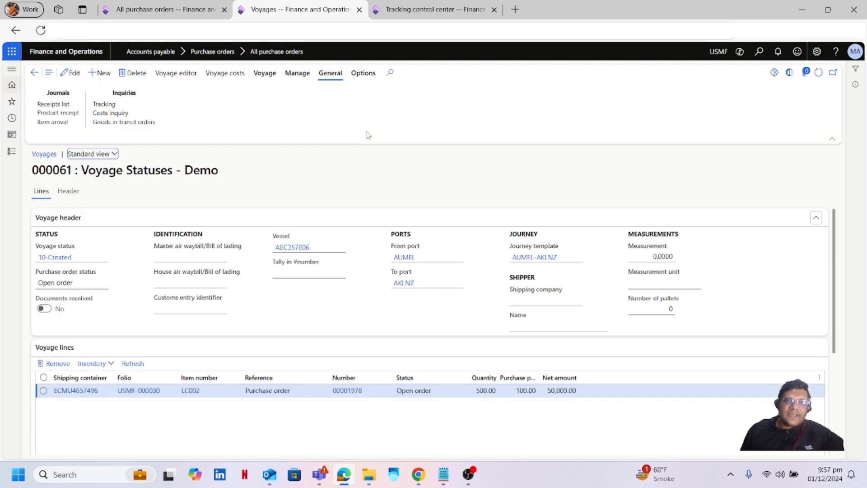
{"action": "left_click", "coordinate": [535, 257]}
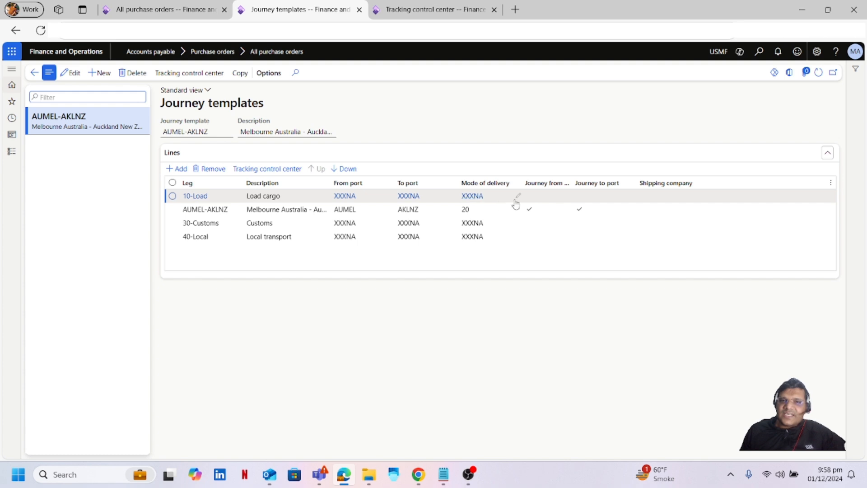
Look at the template's AUMEL-AKLNZ leg, then go back to the voyage 000061 form.
{"action": "left_click", "coordinate": [218, 210]}
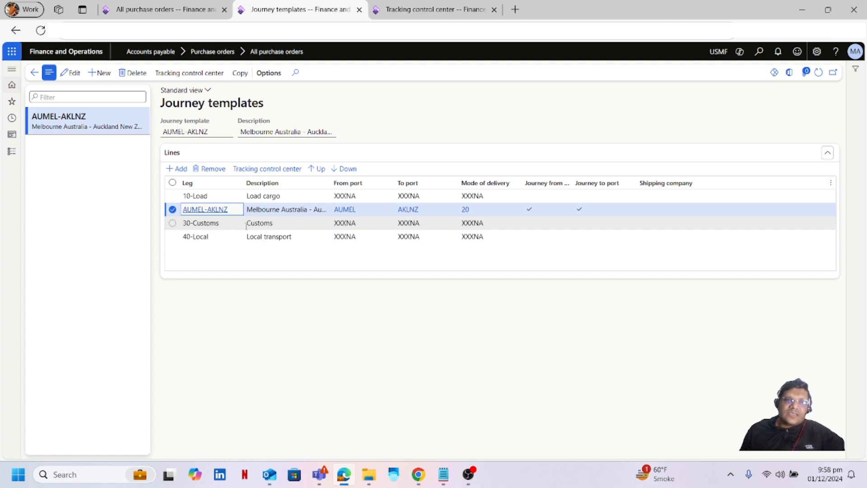
{"action": "left_click", "coordinate": [216, 317]}
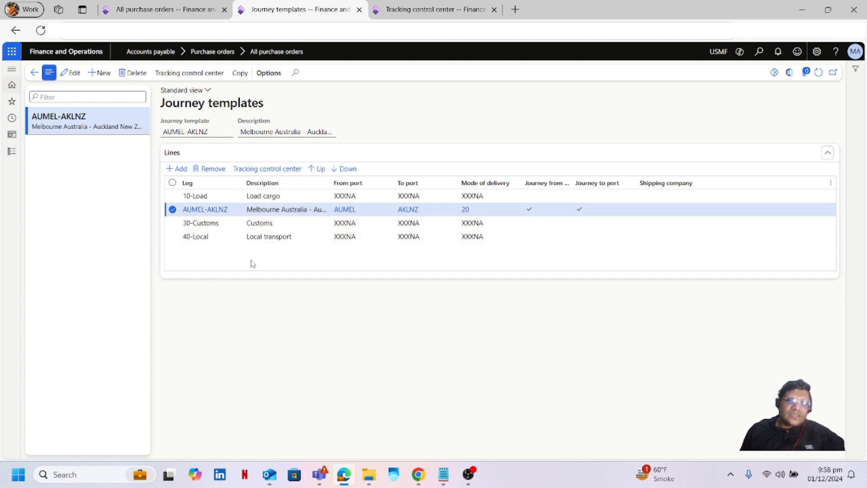
{"action": "left_click", "coordinate": [34, 72]}
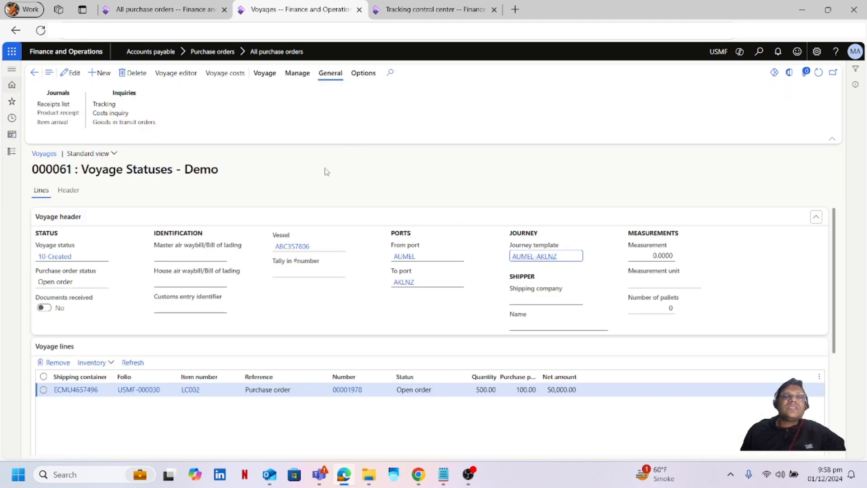
Open voyage 000061's inbound tracking legs via General > Tracking, then switch to the Tracking control center.
{"action": "left_click", "coordinate": [111, 105]}
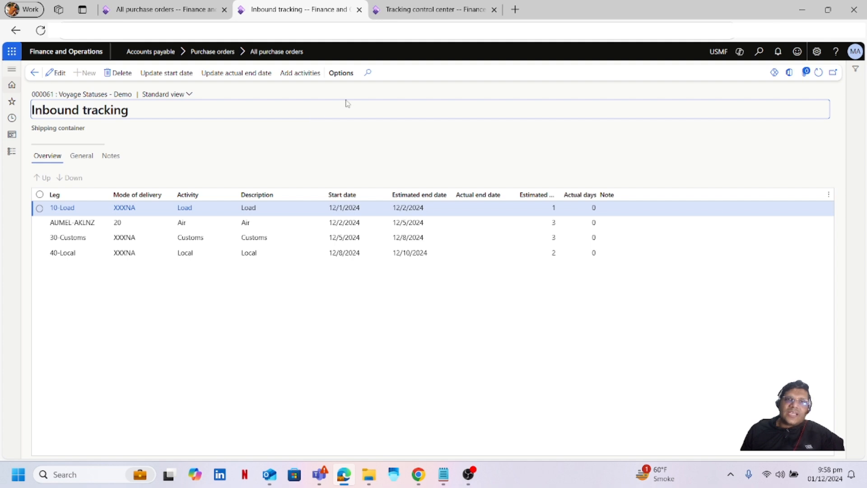
{"action": "left_click", "coordinate": [427, 12]}
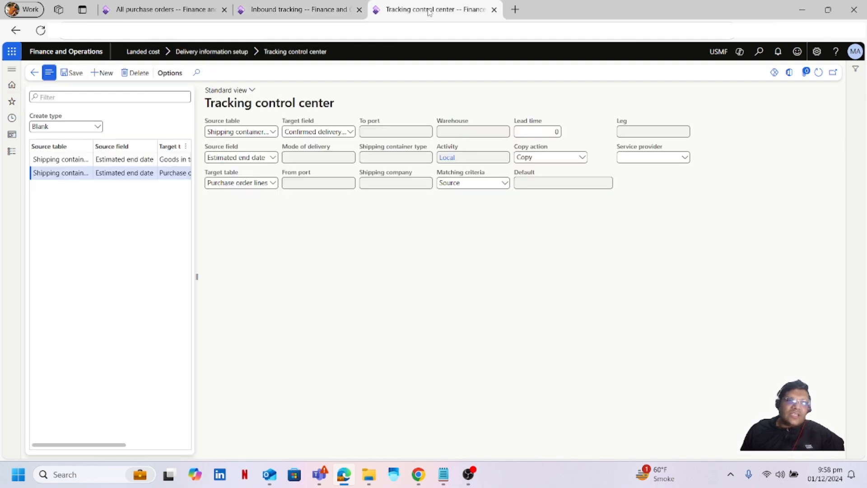
Filter rules to create type Lead time and inspect the first rule's source table and field.
{"action": "left_click", "coordinate": [98, 127]}
{"action": "left_click", "coordinate": [68, 151]}
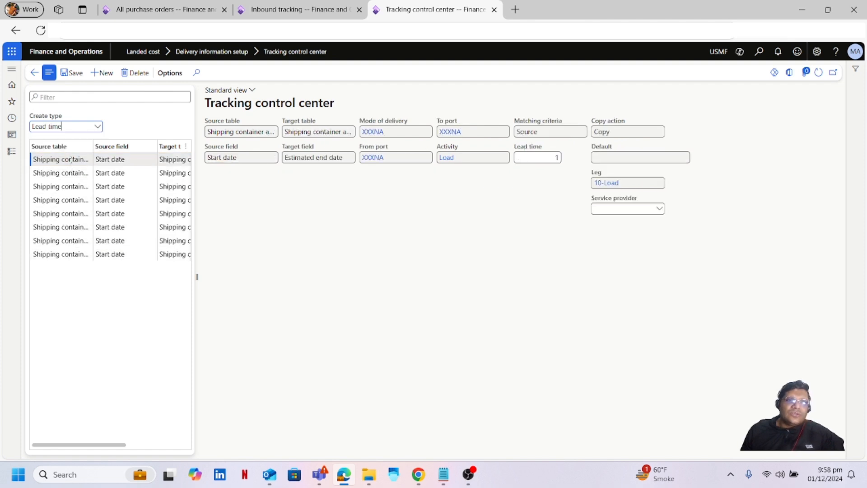
{"action": "left_click", "coordinate": [71, 159]}
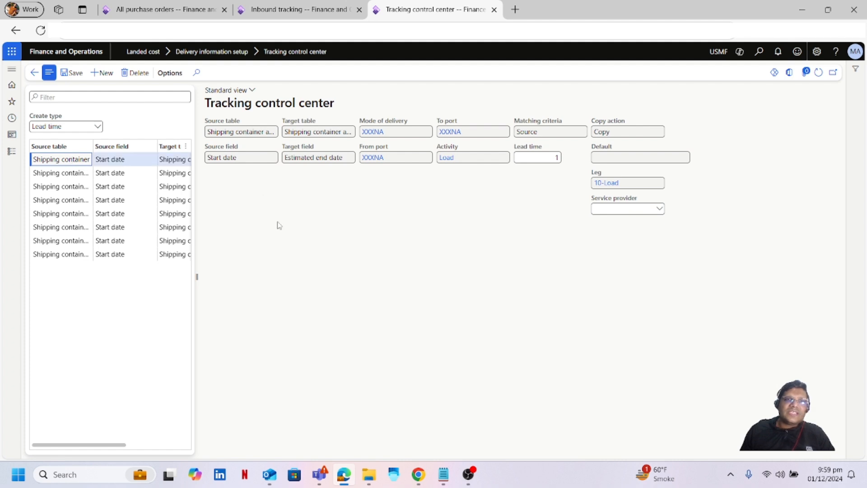
{"action": "left_click", "coordinate": [241, 132]}
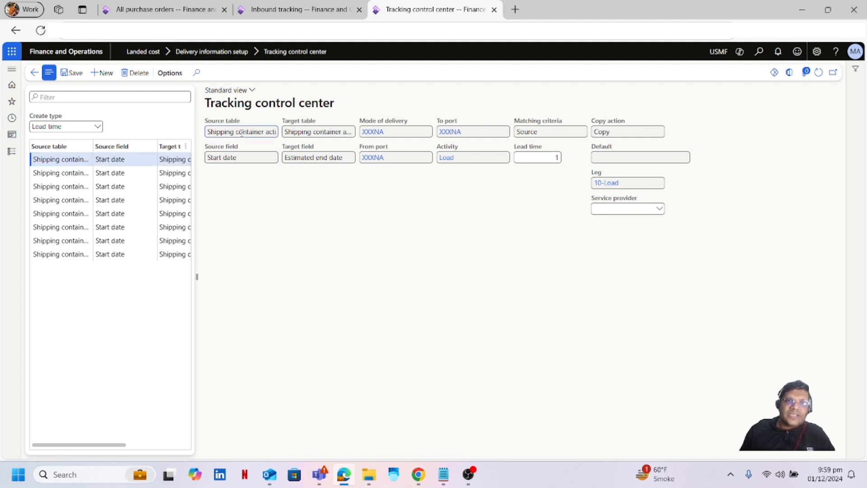
{"action": "left_click", "coordinate": [236, 158]}
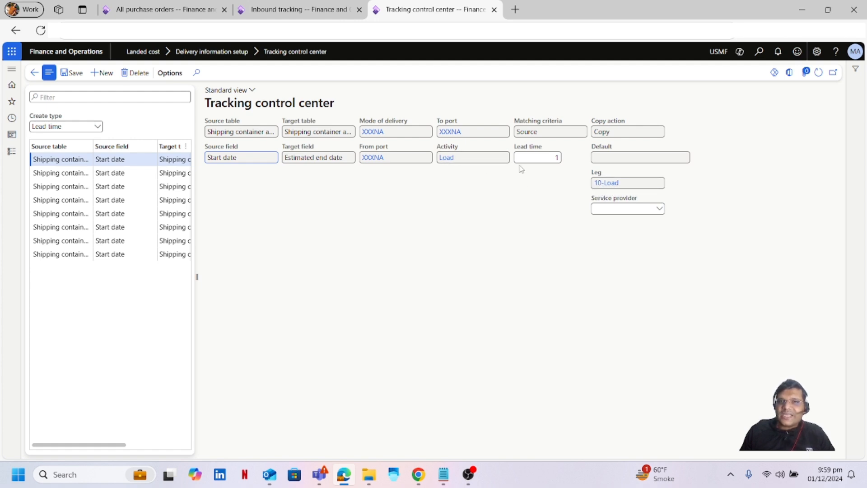
Review the lead time rules for the 30-Customs, 40-Local and AUMEL-AKLNZ legs.
{"action": "left_click", "coordinate": [61, 173]}
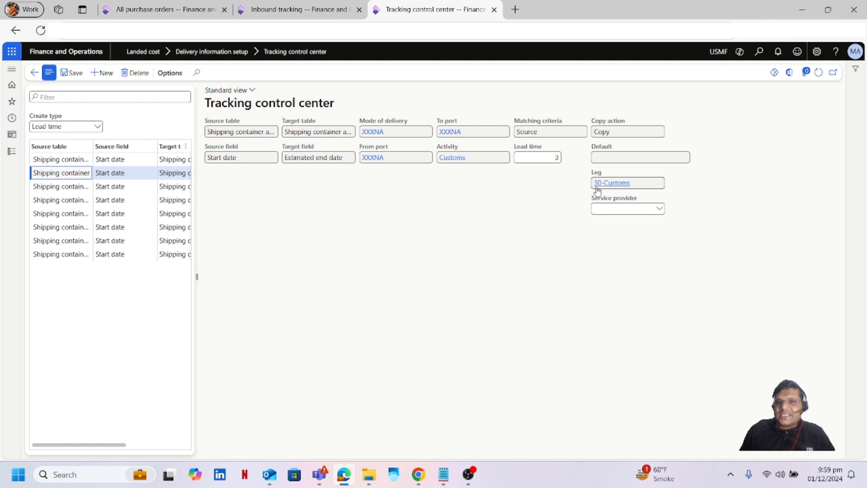
{"action": "mouse_move", "coordinate": [616, 189]}
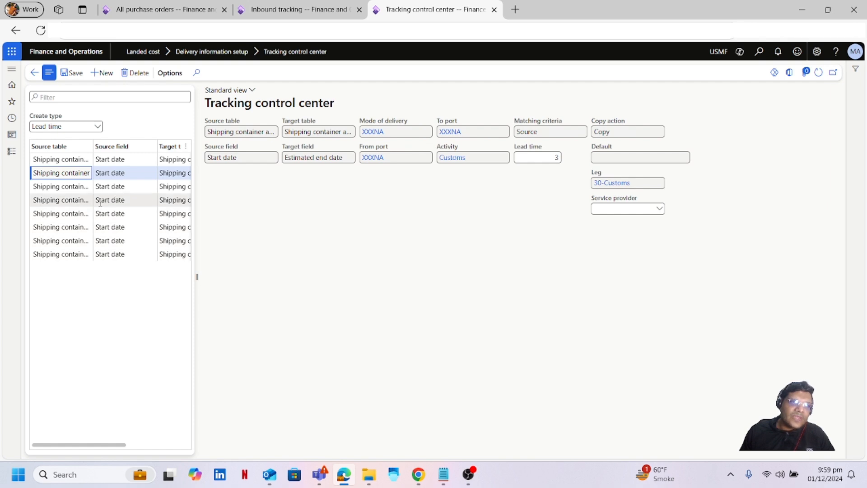
{"action": "left_click", "coordinate": [86, 189]}
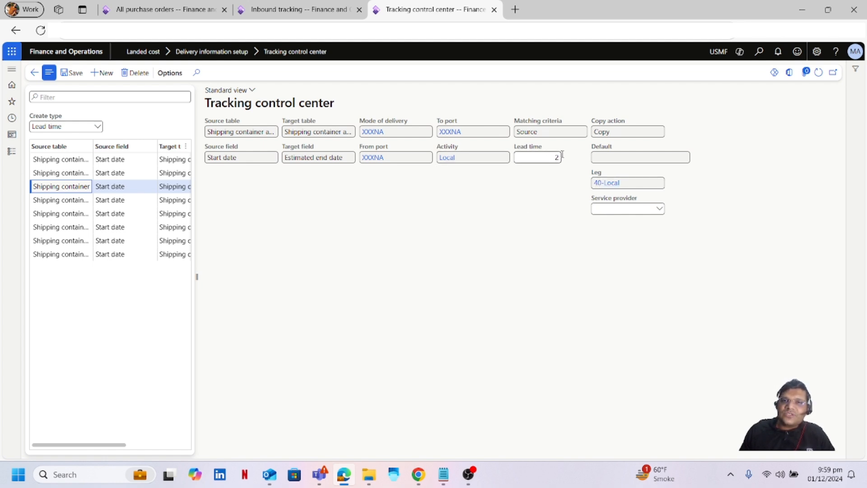
{"action": "left_click", "coordinate": [69, 201]}
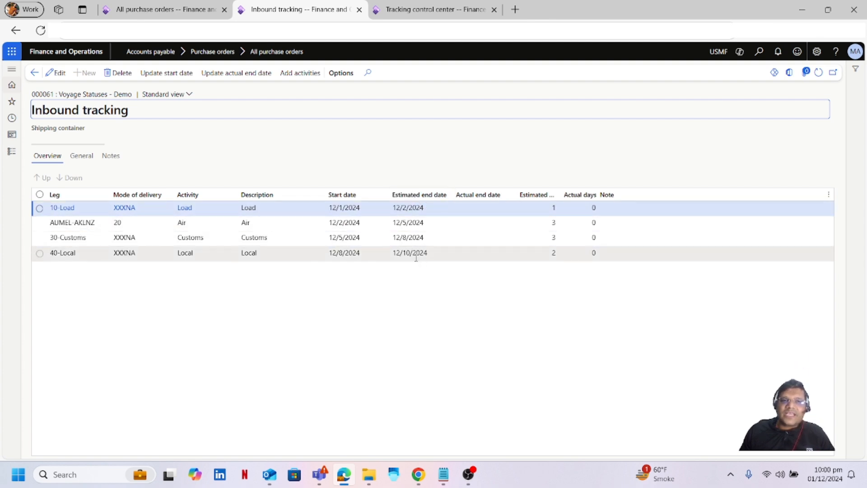
Enter and commit an actual end date of 12/1/2024 on the 10-Load leg.
{"action": "left_click", "coordinate": [358, 335]}
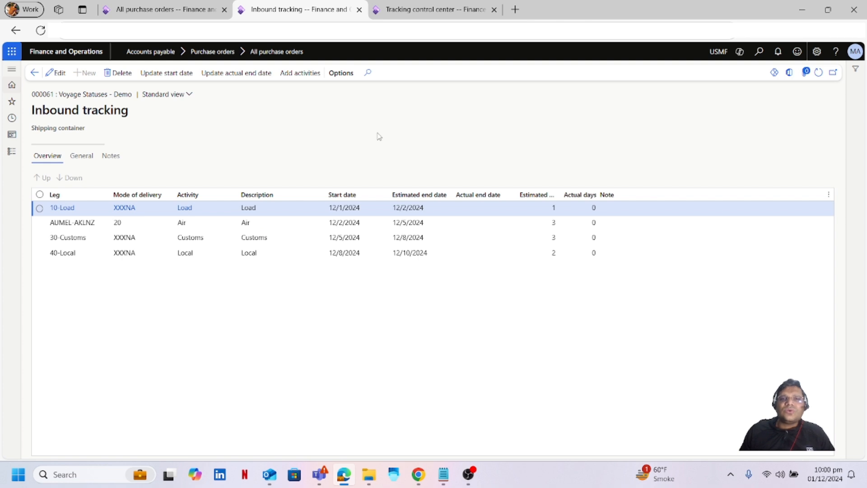
{"action": "left_click", "coordinate": [58, 73]}
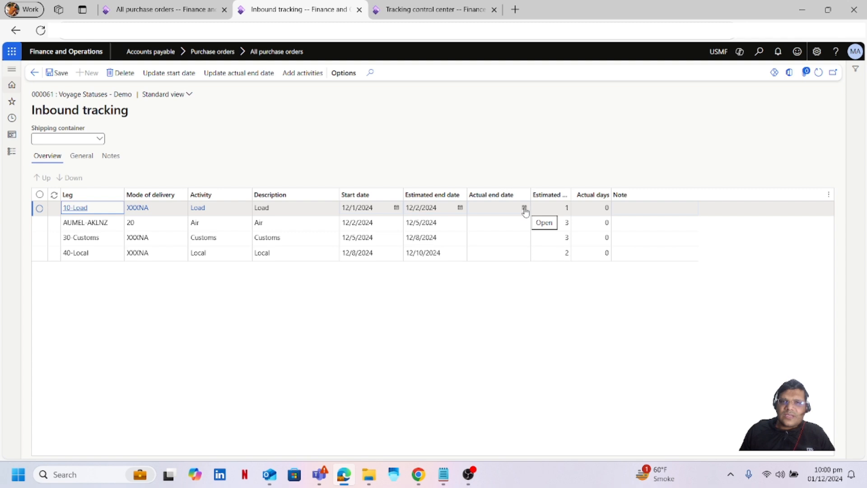
{"action": "left_click", "coordinate": [524, 208]}
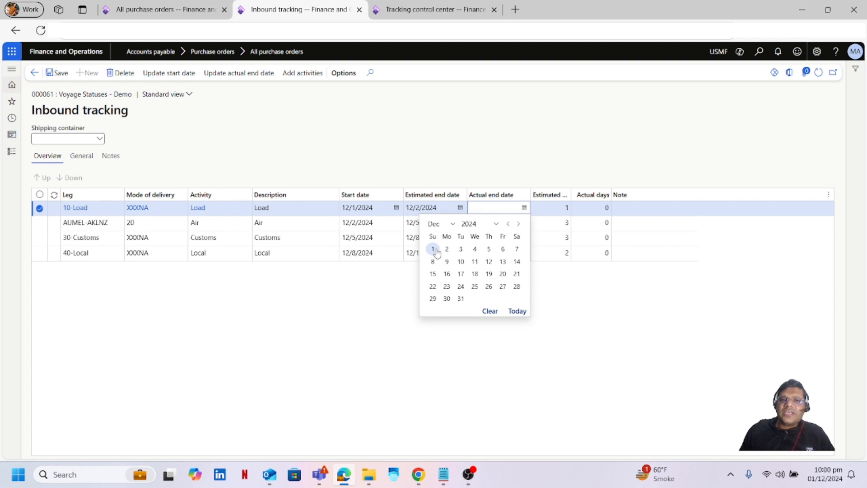
{"action": "left_click", "coordinate": [433, 249]}
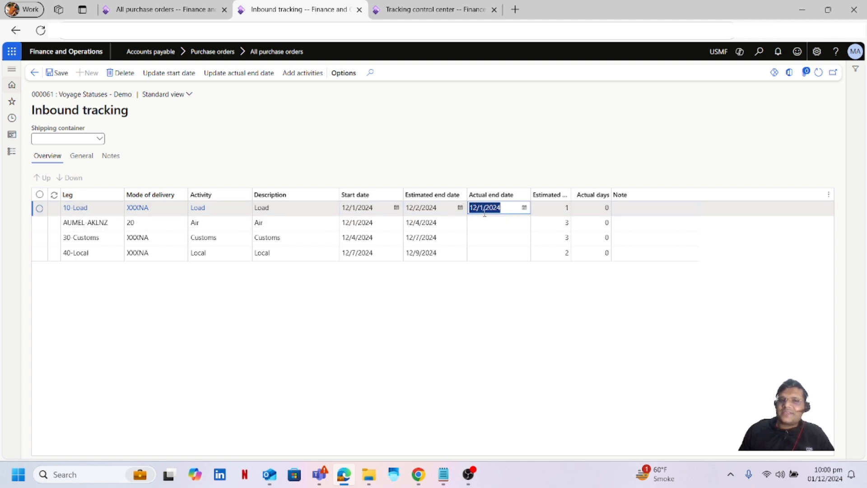
{"action": "left_click", "coordinate": [405, 129]}
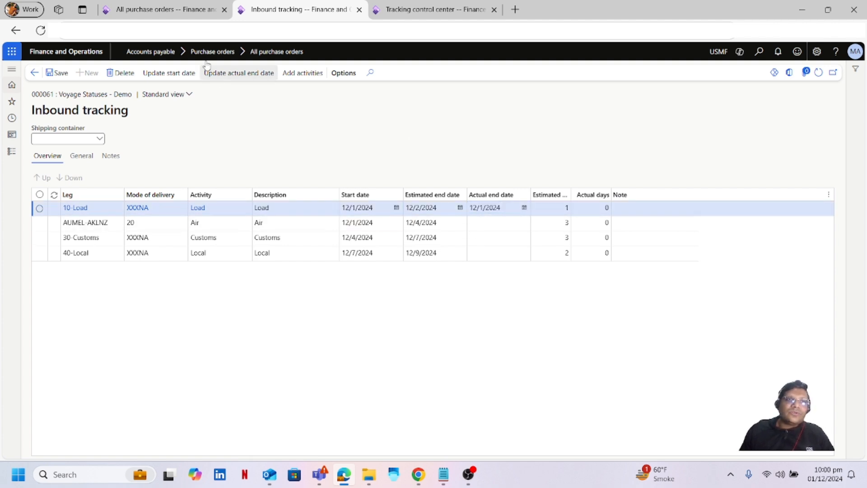
{"action": "left_click", "coordinate": [182, 14]}
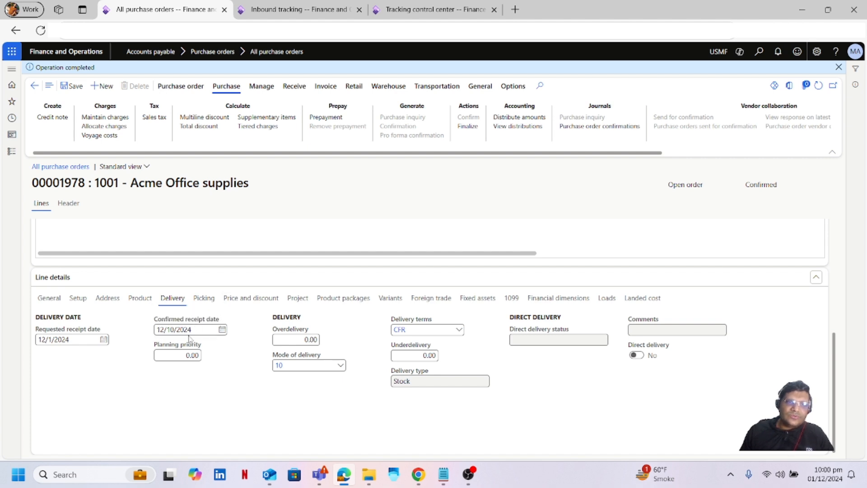
Refresh purchase order 00001978 to show confirmed receipt date 12/9/2024, then return to inbound tracking.
{"action": "left_click", "coordinate": [820, 87]}
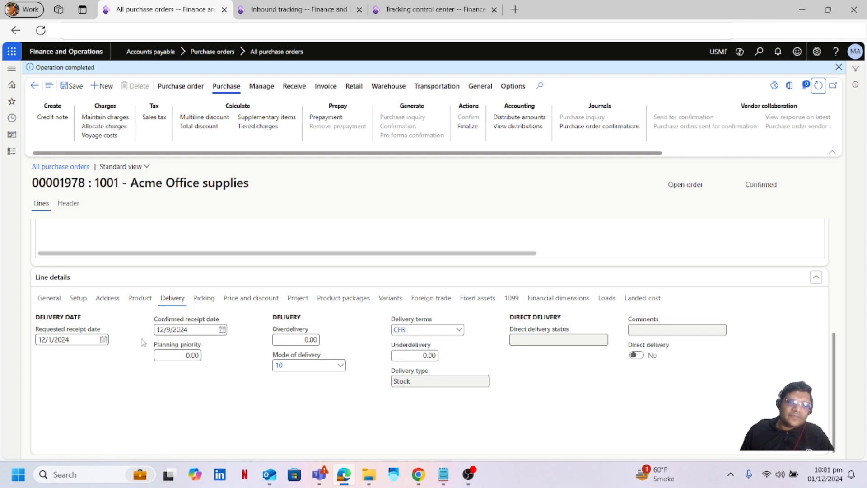
{"action": "left_click", "coordinate": [306, 12]}
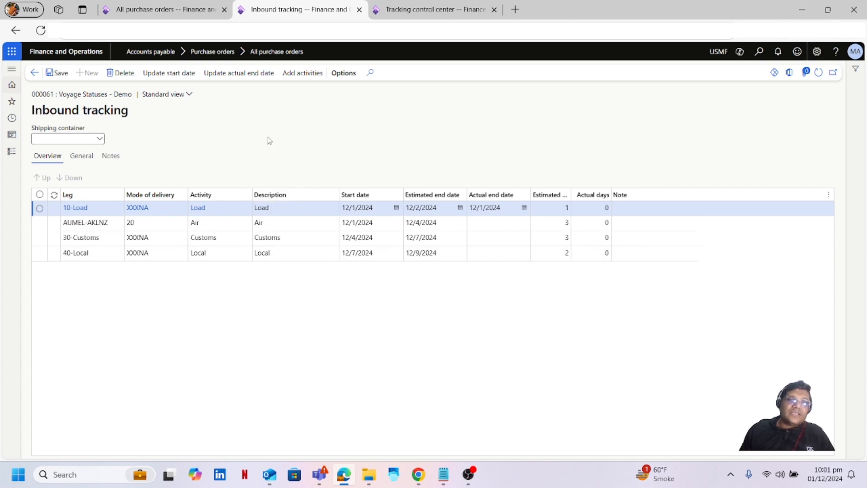
Return to voyage 000061 and refresh it so its status reads 20-GIT.
{"action": "left_click", "coordinate": [34, 72]}
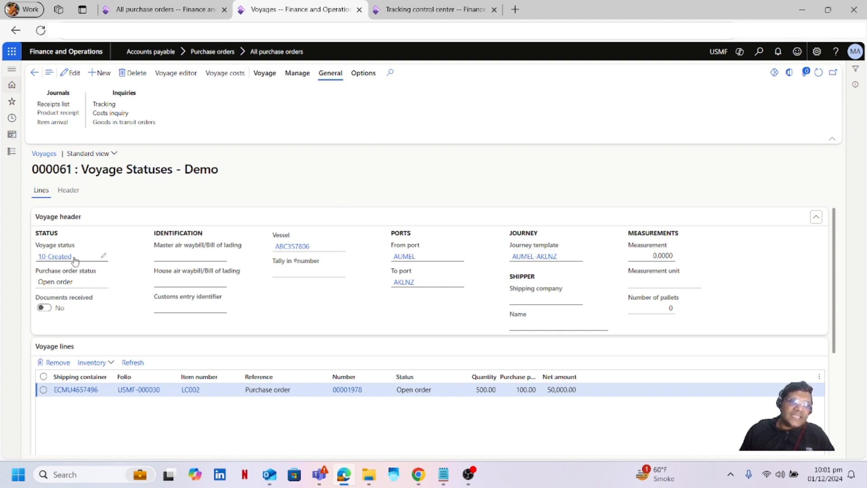
{"action": "left_click", "coordinate": [818, 73]}
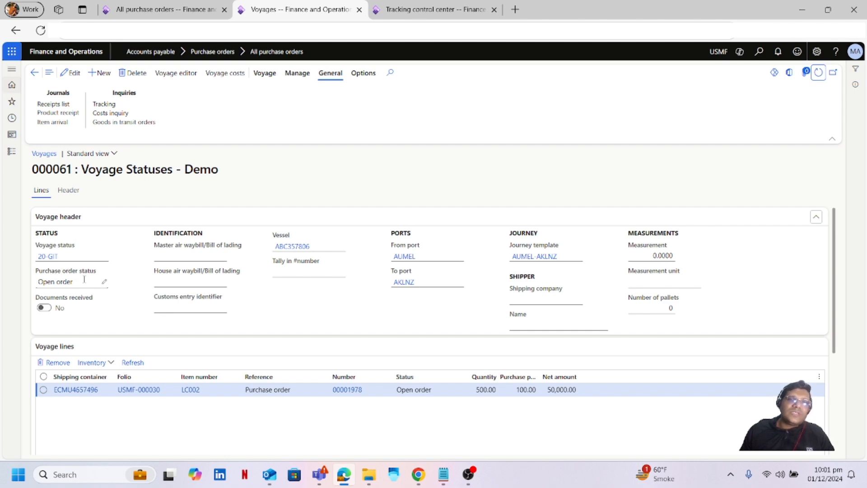
{"action": "left_click", "coordinate": [436, 12]}
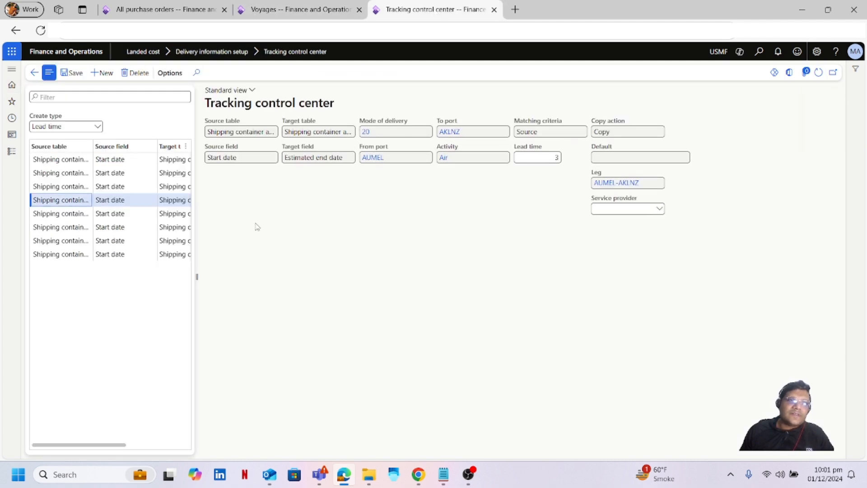
Show the Status update rules and review those for the 30-Customs and 40-Local legs.
{"action": "left_click", "coordinate": [97, 127]}
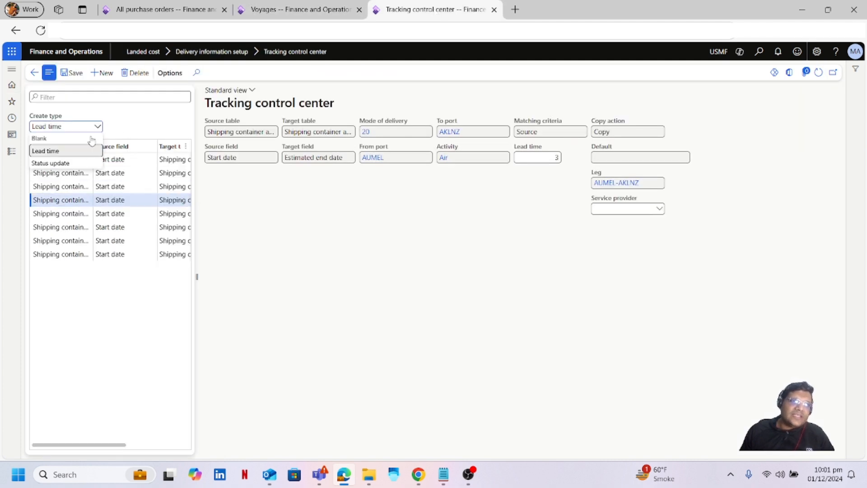
{"action": "left_click", "coordinate": [80, 163]}
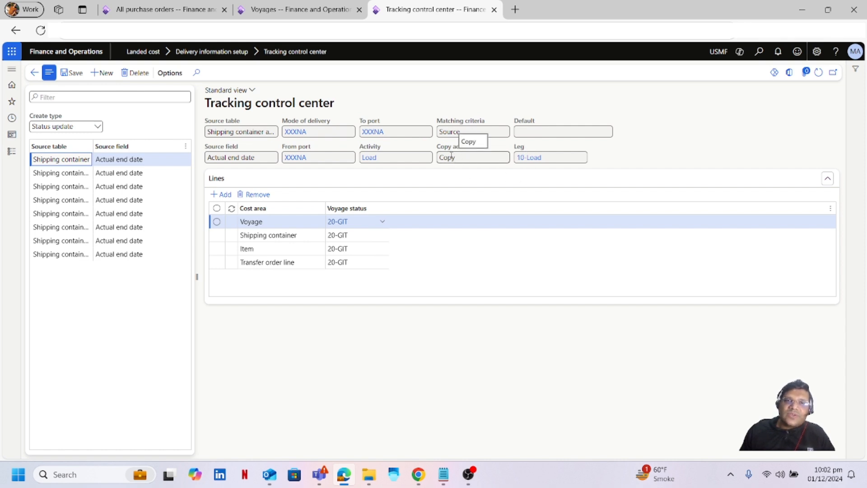
{"action": "left_click", "coordinate": [265, 249]}
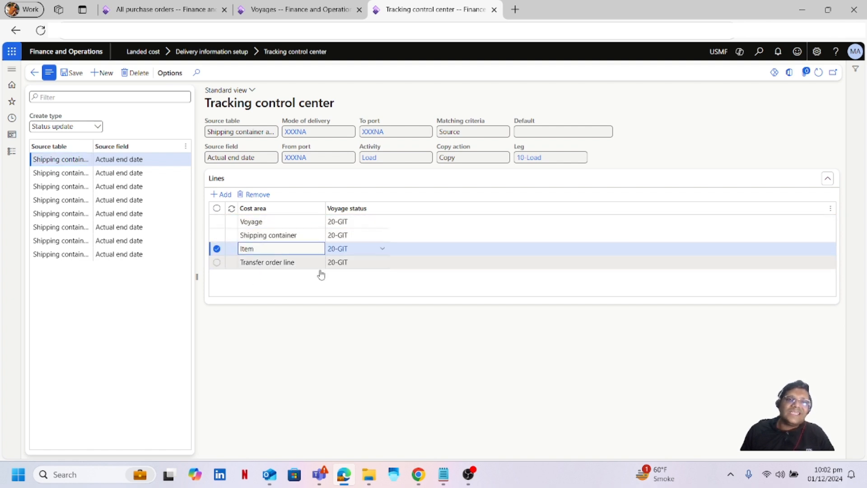
{"action": "left_click", "coordinate": [69, 177]}
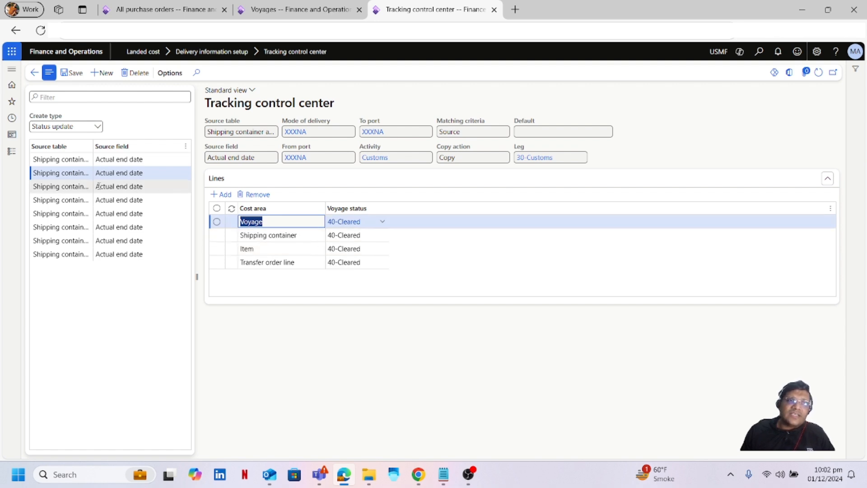
{"action": "left_click", "coordinate": [69, 185]}
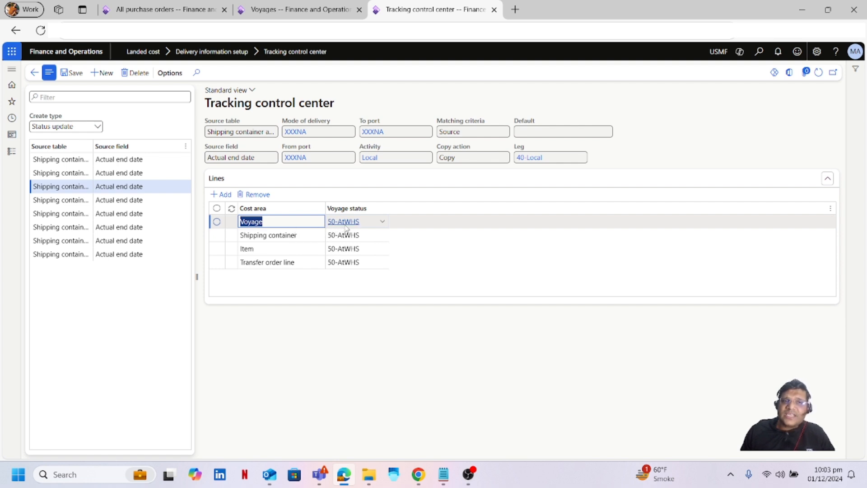
Dismiss the voyage status preview and return to the voyage 000061 page.
{"action": "mouse_move", "coordinate": [346, 229]}
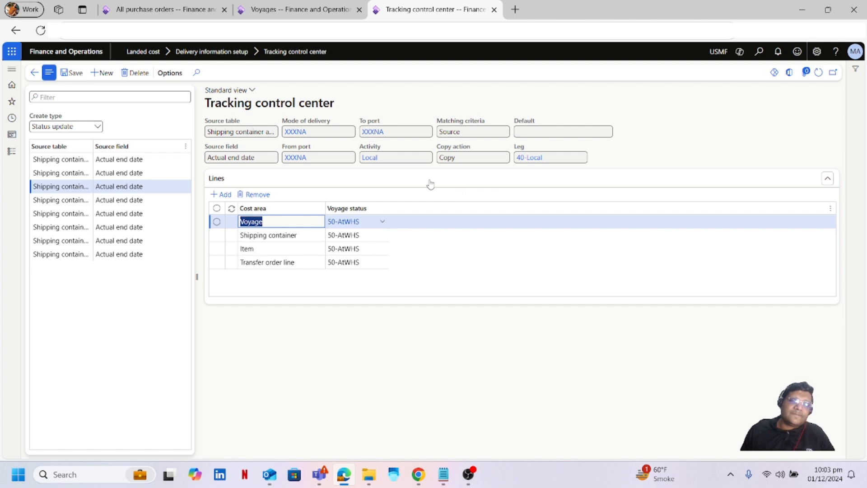
{"action": "left_click", "coordinate": [374, 92]}
{"action": "left_click", "coordinate": [315, 13]}
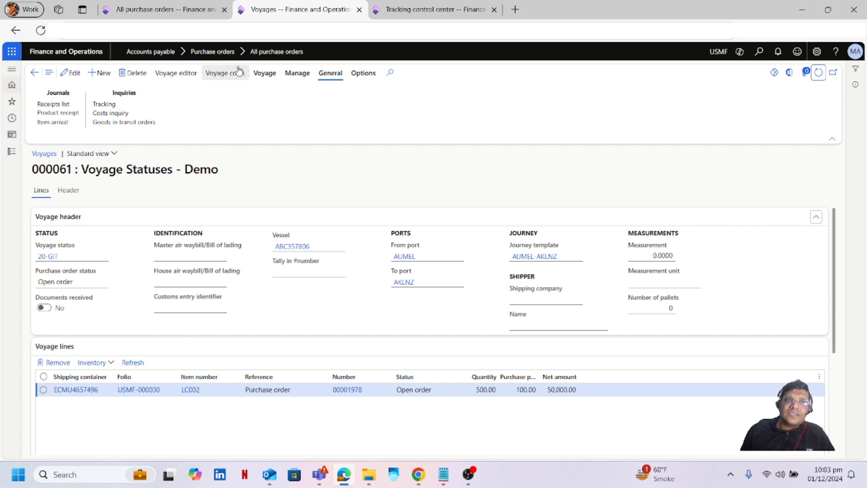
Close Tracking control center and open inbound tracking for voyage 000061.
{"action": "left_click", "coordinate": [407, 7]}
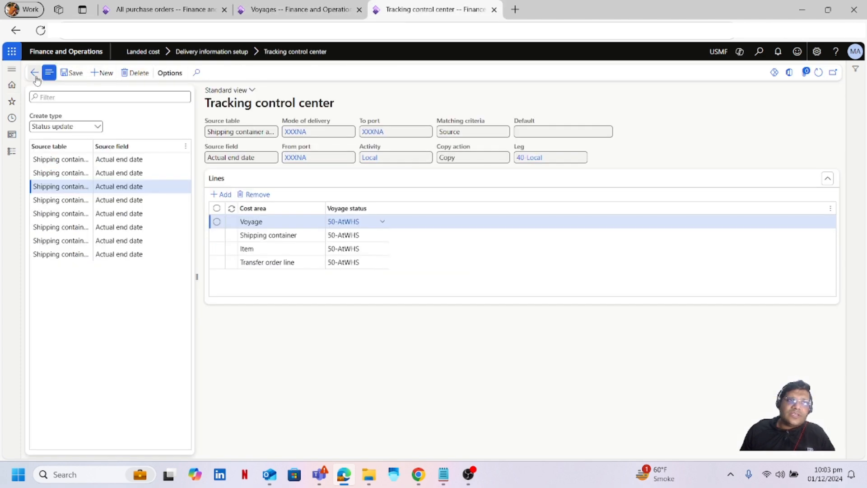
{"action": "left_click", "coordinate": [36, 74]}
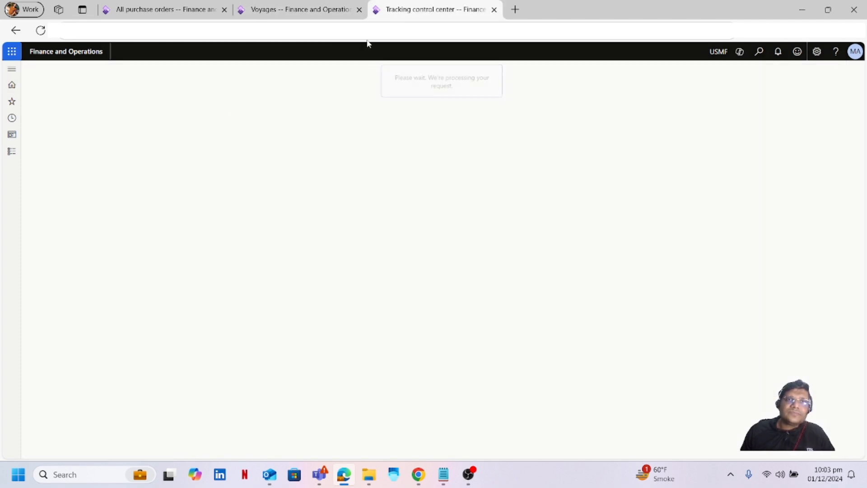
{"action": "left_click", "coordinate": [300, 11]}
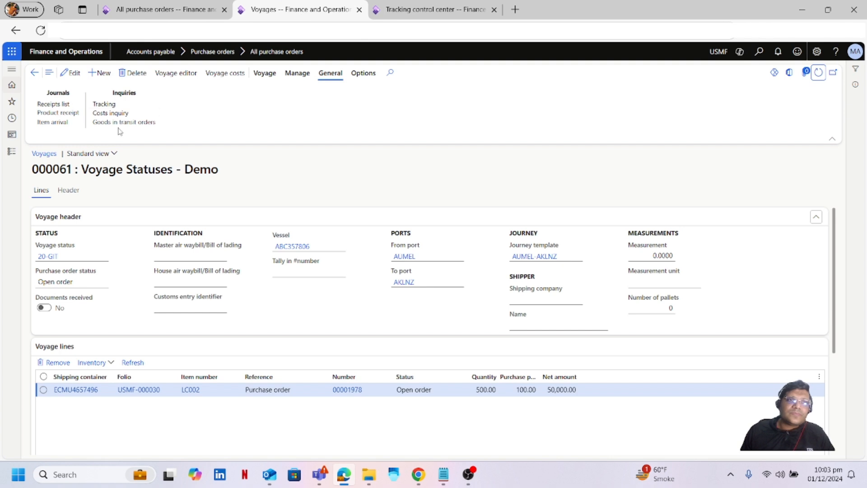
{"action": "left_click", "coordinate": [107, 104]}
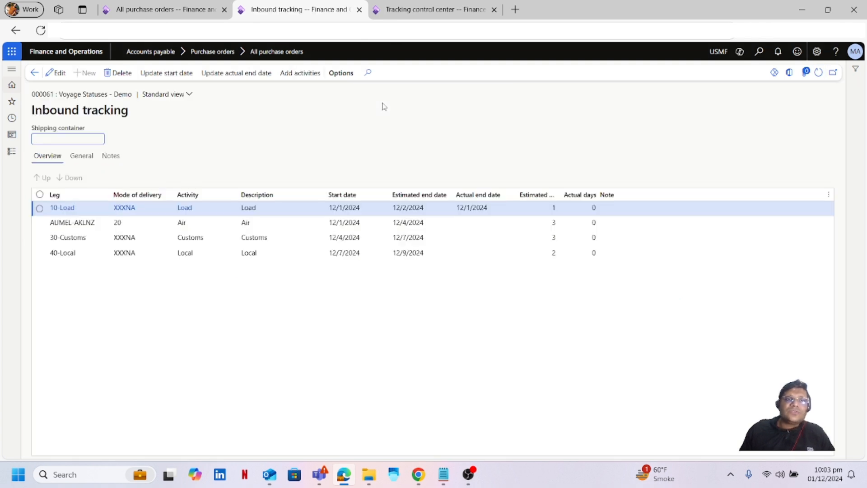
Save 12/4/2024 as the AUMEL-AKLNZ leg's actual end date, then refresh the voyage.
{"action": "left_click", "coordinate": [61, 74]}
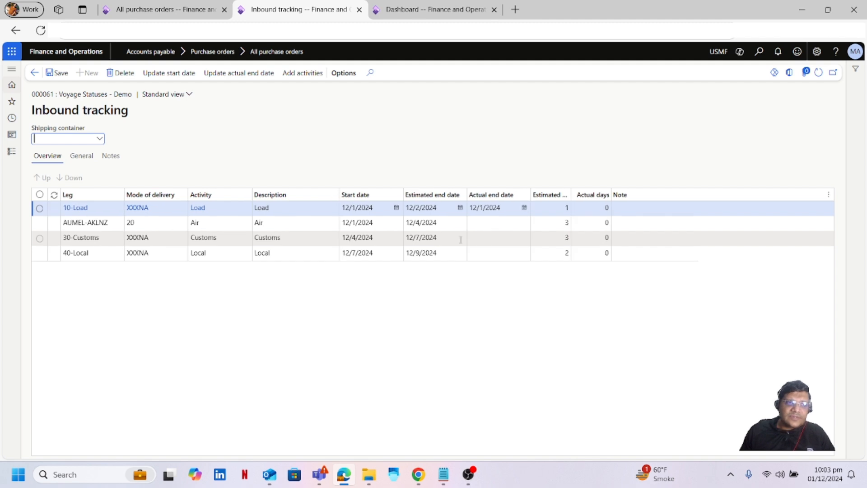
{"action": "left_click", "coordinate": [511, 221]}
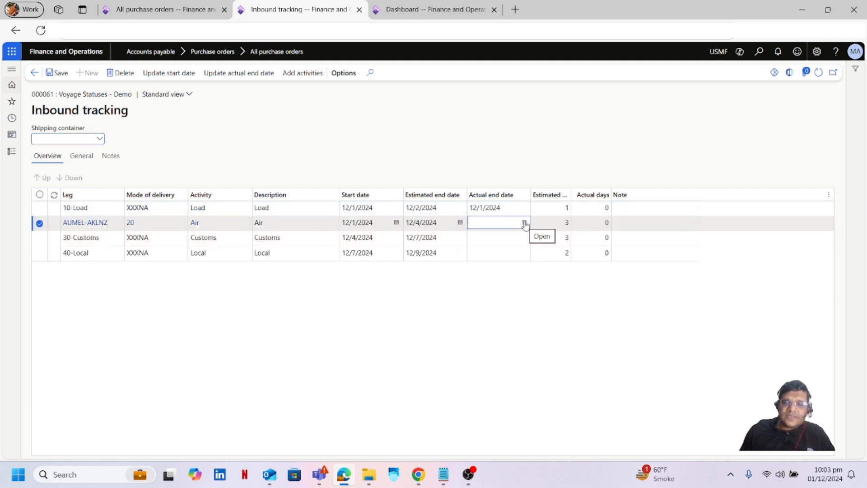
{"action": "left_click", "coordinate": [525, 223]}
{"action": "left_click", "coordinate": [524, 223]}
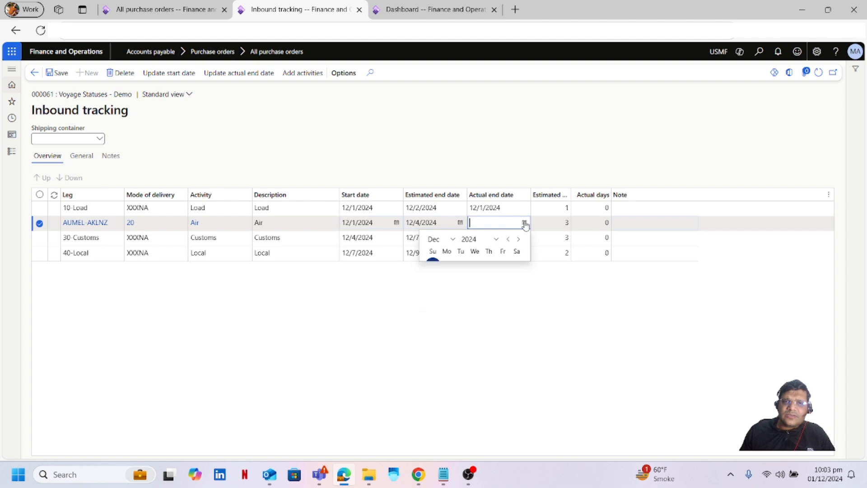
{"action": "left_click", "coordinate": [524, 223]}
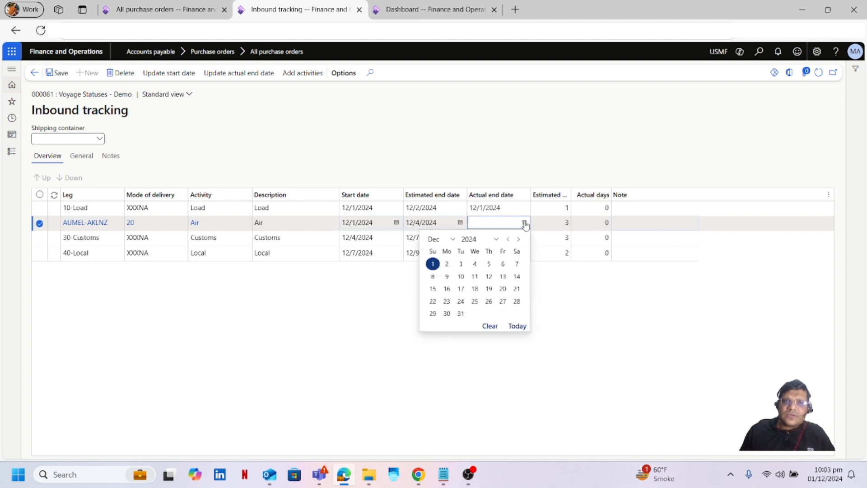
{"action": "left_click", "coordinate": [475, 265]}
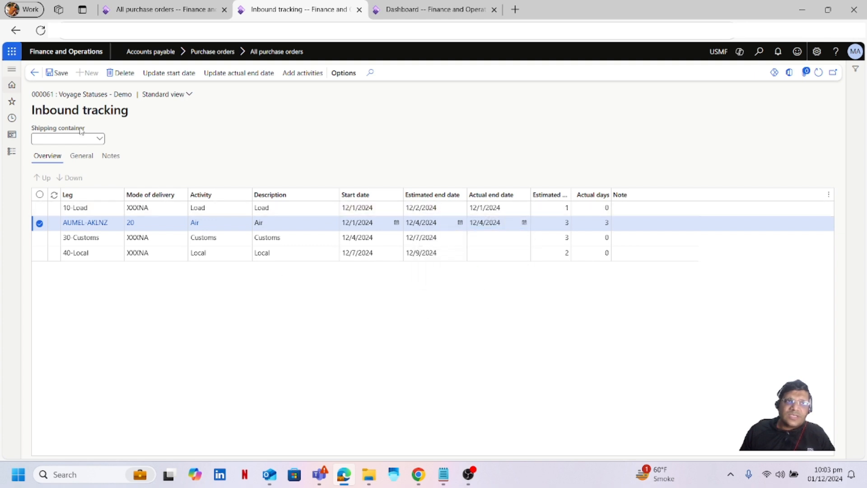
{"action": "left_click", "coordinate": [61, 76]}
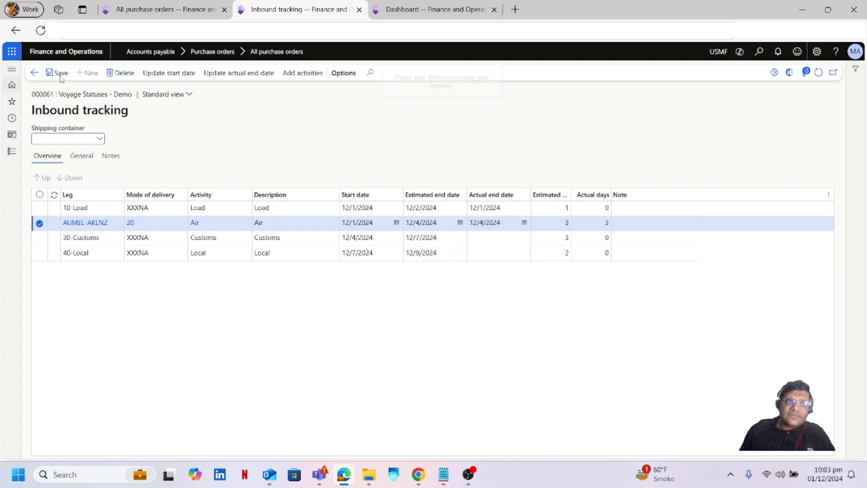
{"action": "left_click", "coordinate": [35, 73]}
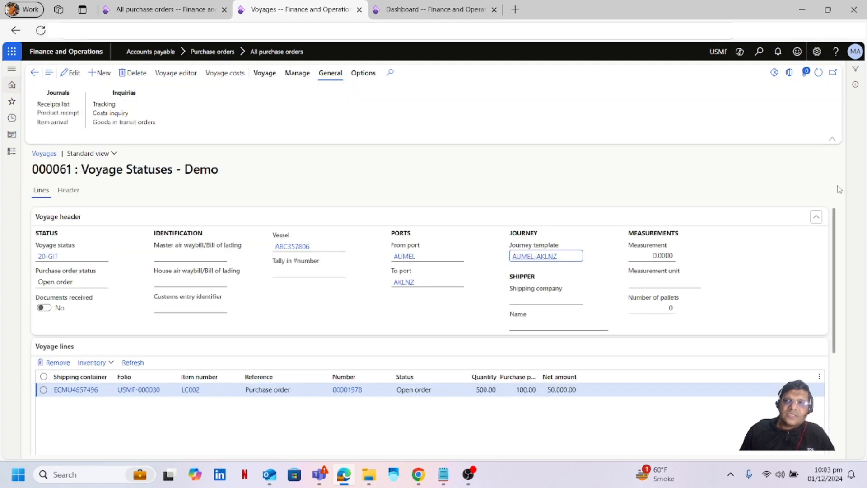
{"action": "left_click", "coordinate": [818, 72]}
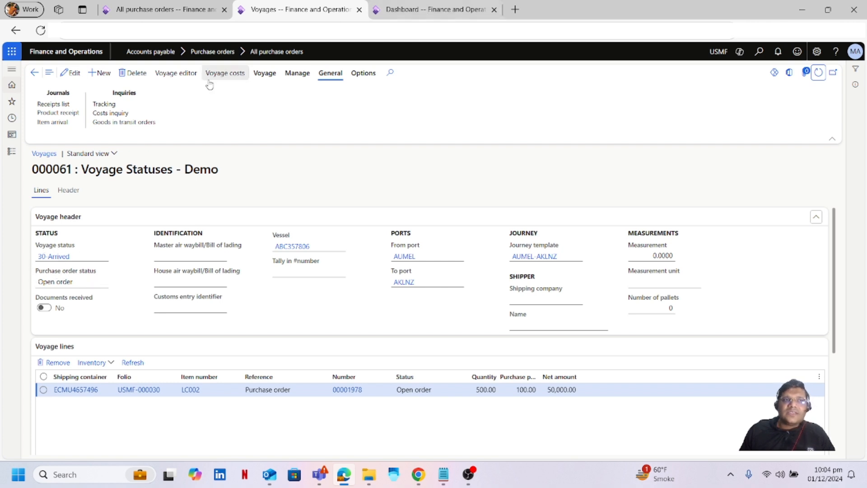
Save 12/7/2024 as the 30-Customs actual end date and refresh voyage 000061 to show 40-Cleared.
{"action": "left_click", "coordinate": [105, 104]}
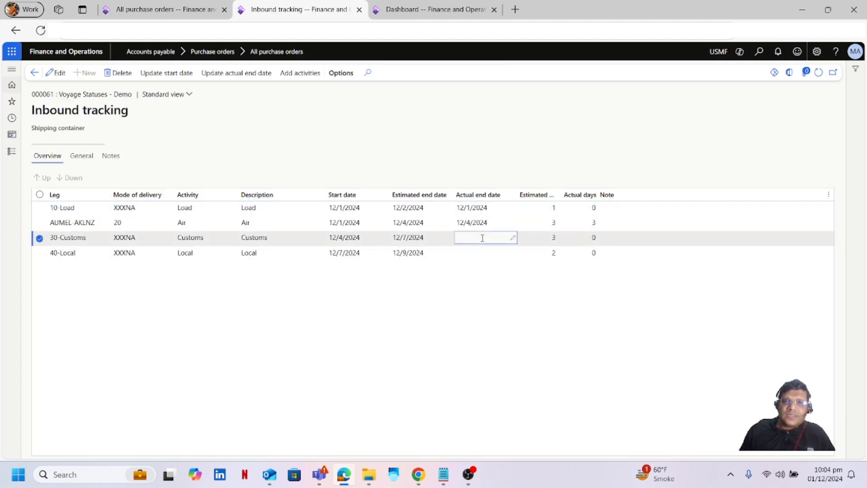
{"action": "left_click", "coordinate": [62, 79]}
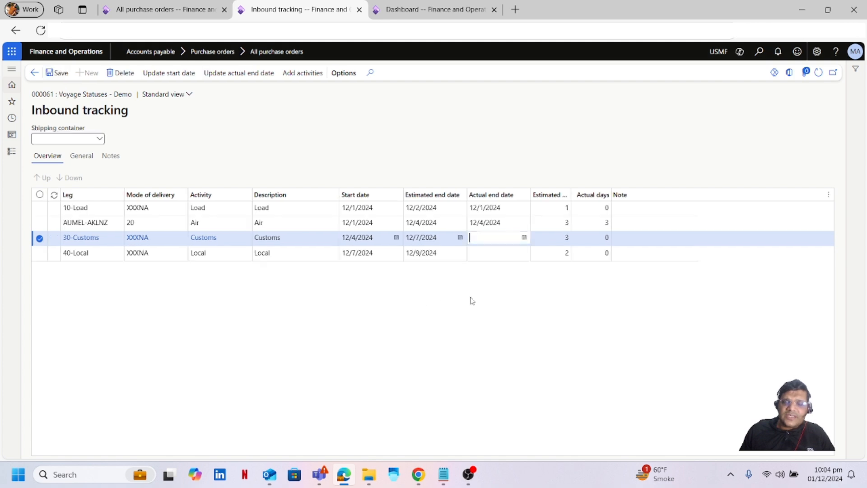
{"action": "left_click", "coordinate": [524, 237]}
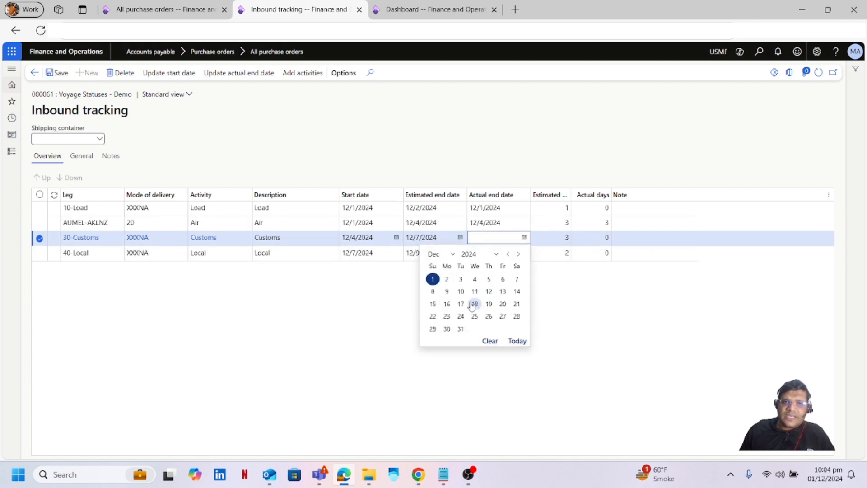
{"action": "left_click", "coordinate": [517, 279]}
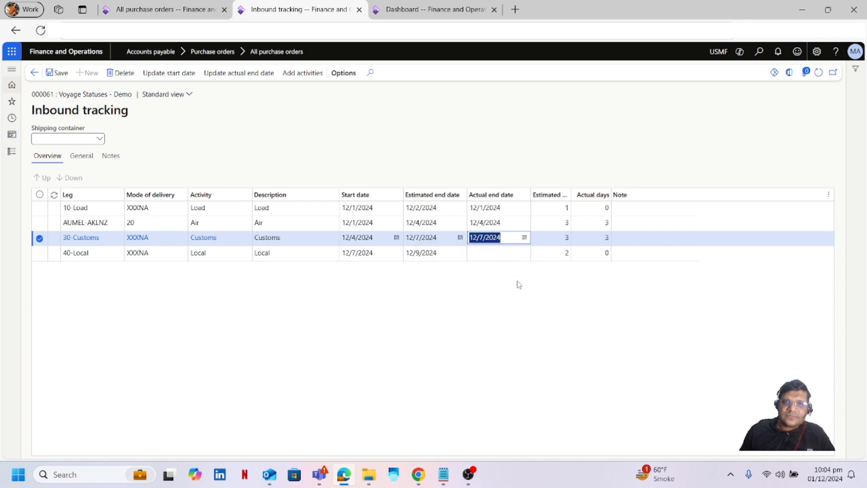
{"action": "left_click", "coordinate": [62, 74]}
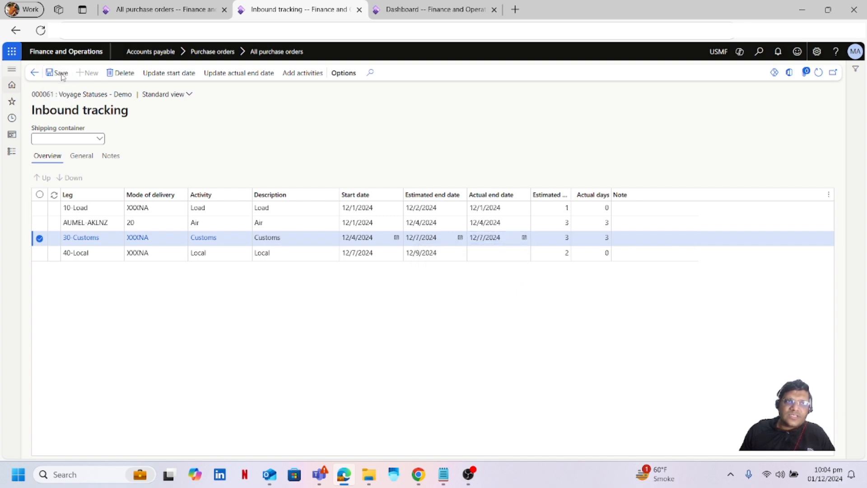
{"action": "left_click", "coordinate": [35, 73]}
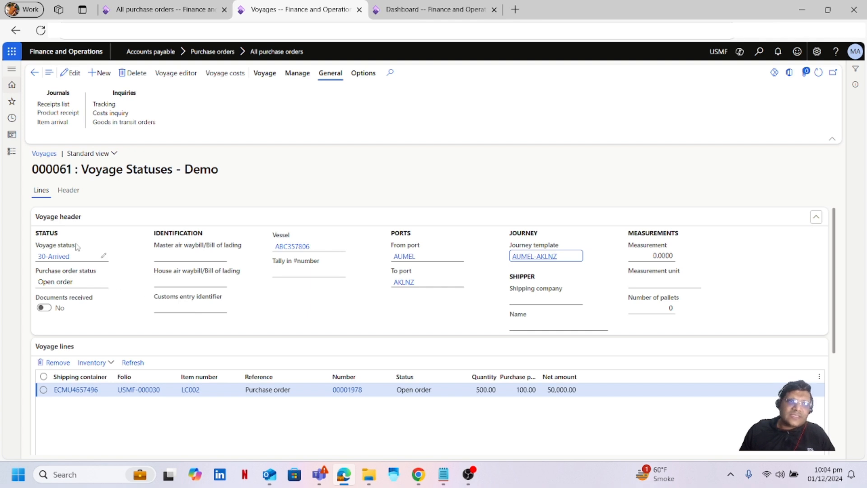
{"action": "left_click", "coordinate": [818, 72]}
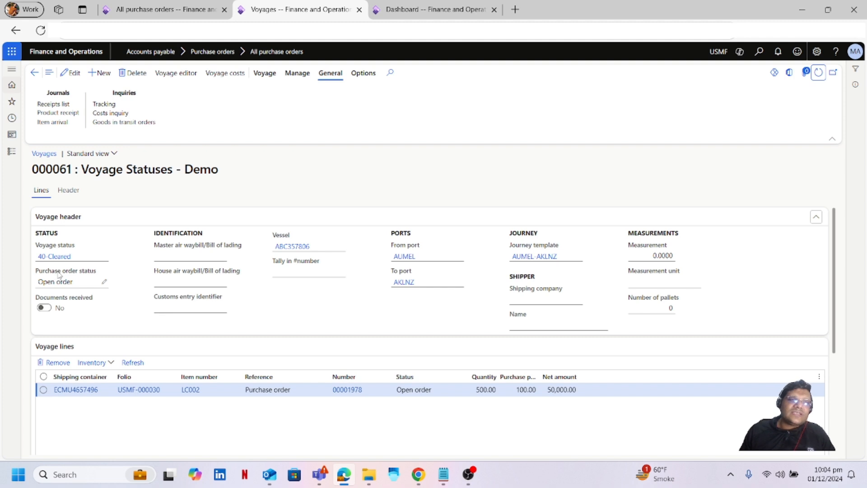
{"action": "left_click", "coordinate": [379, 178]}
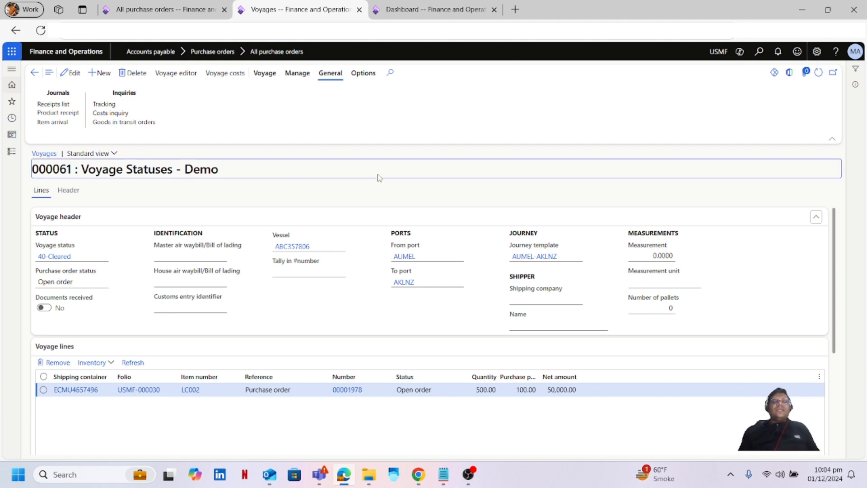